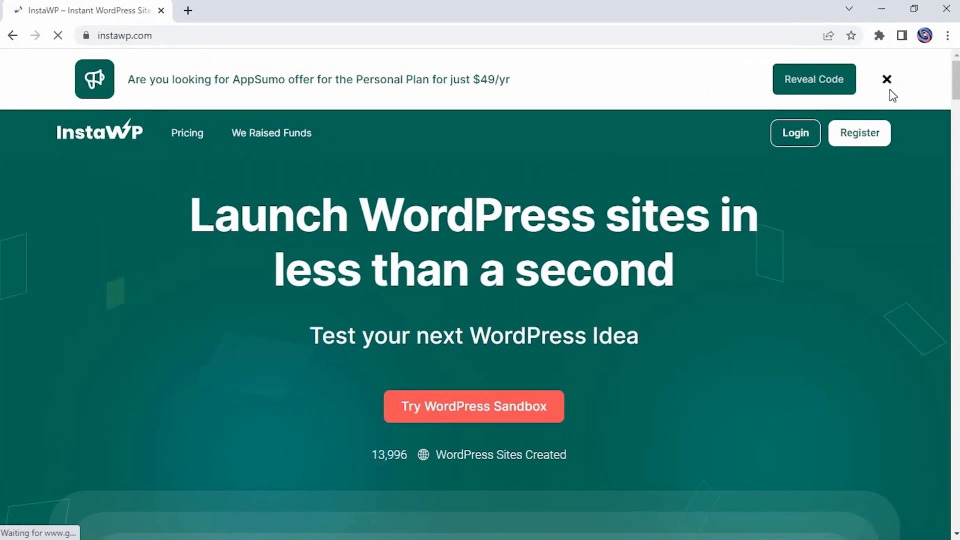
Step: Dismiss the offer banner, create a temporary WordPress sandbox site with the default settings, and open its admin dashboard
{"action": "left_click", "coordinate": [887, 79]}
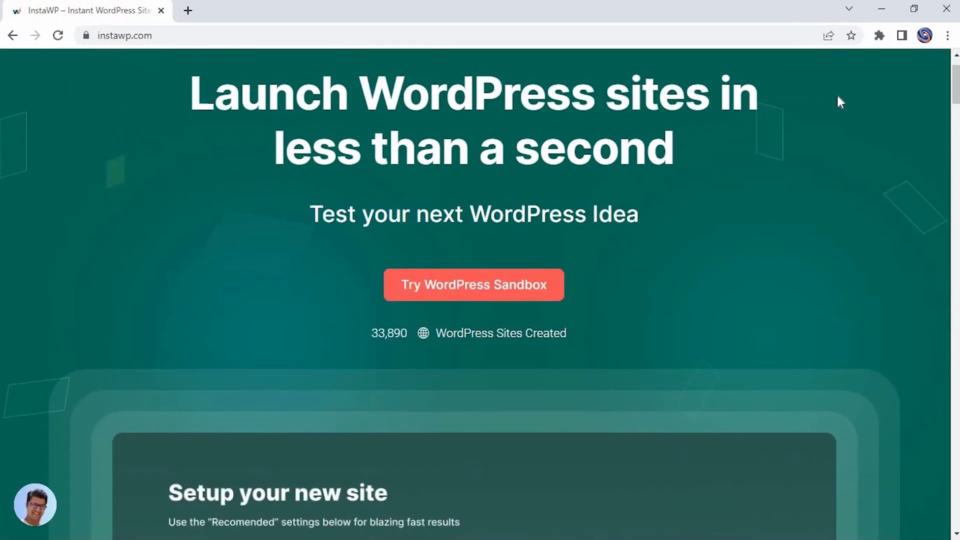
{"action": "left_click", "coordinate": [465, 286]}
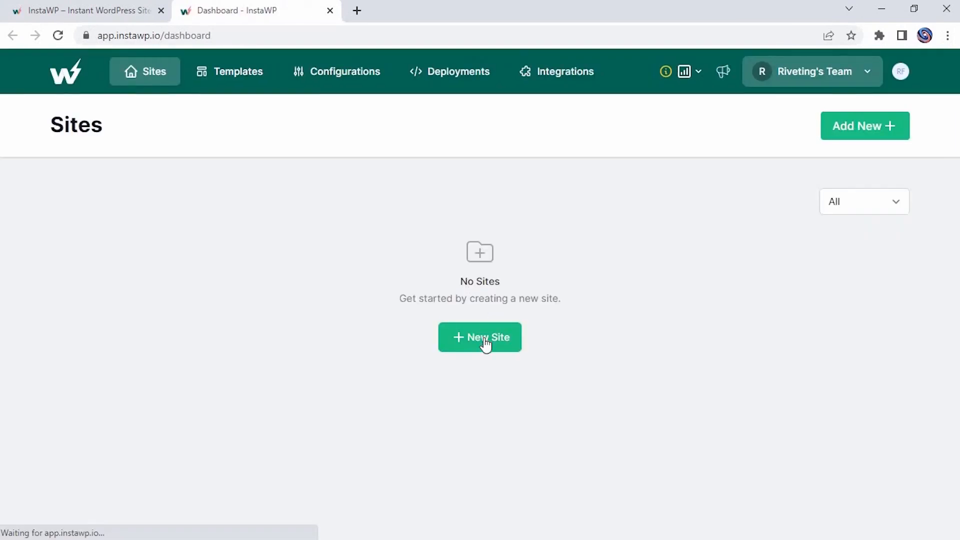
{"action": "left_click", "coordinate": [485, 344]}
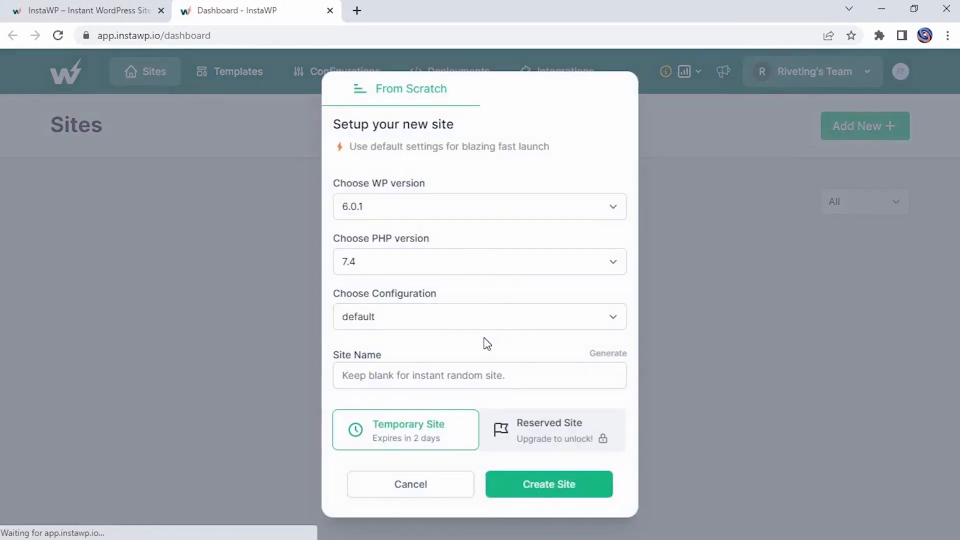
{"action": "left_click", "coordinate": [530, 486]}
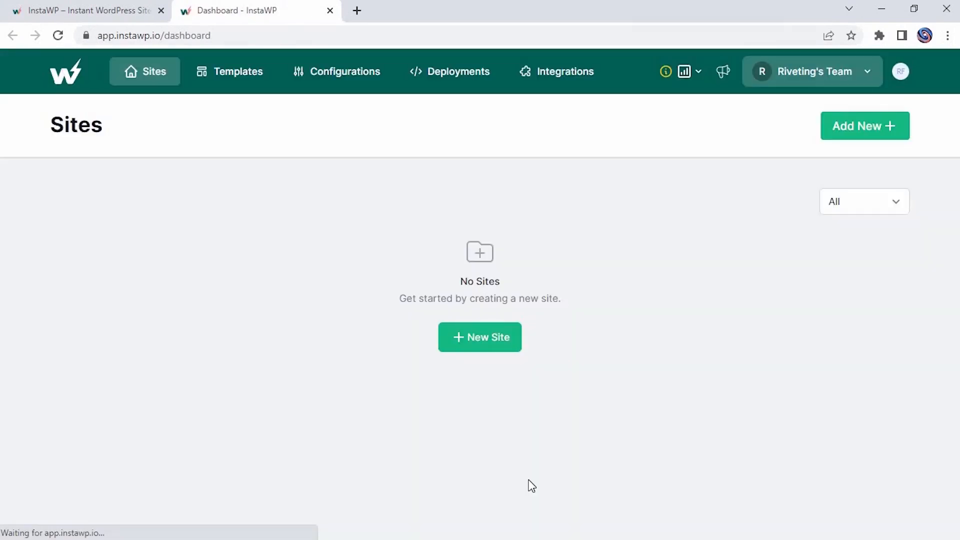
{"action": "left_click", "coordinate": [850, 243]}
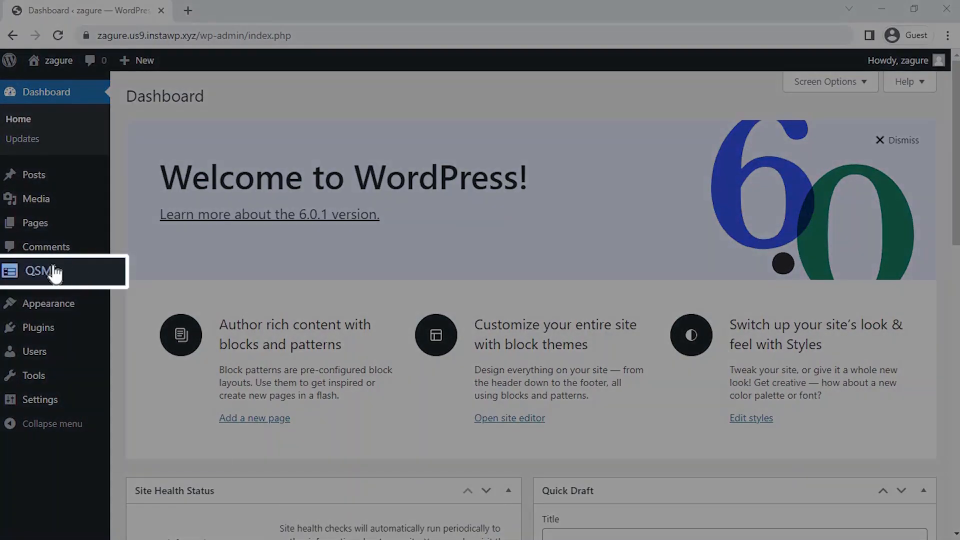
Step: Start a new quiz from QSM's Quizzes & Surveys page
{"action": "mouse_move", "coordinate": [50, 271]}
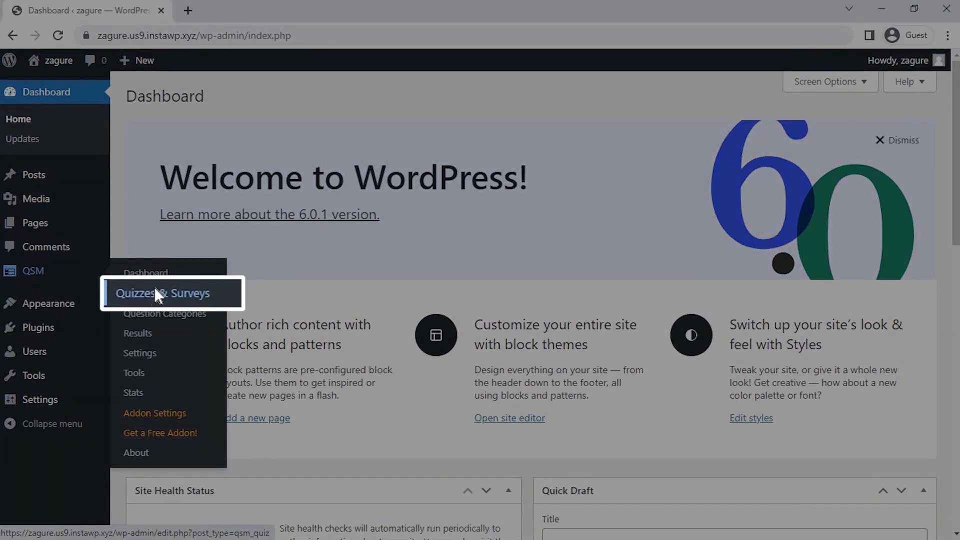
{"action": "left_click", "coordinate": [156, 291]}
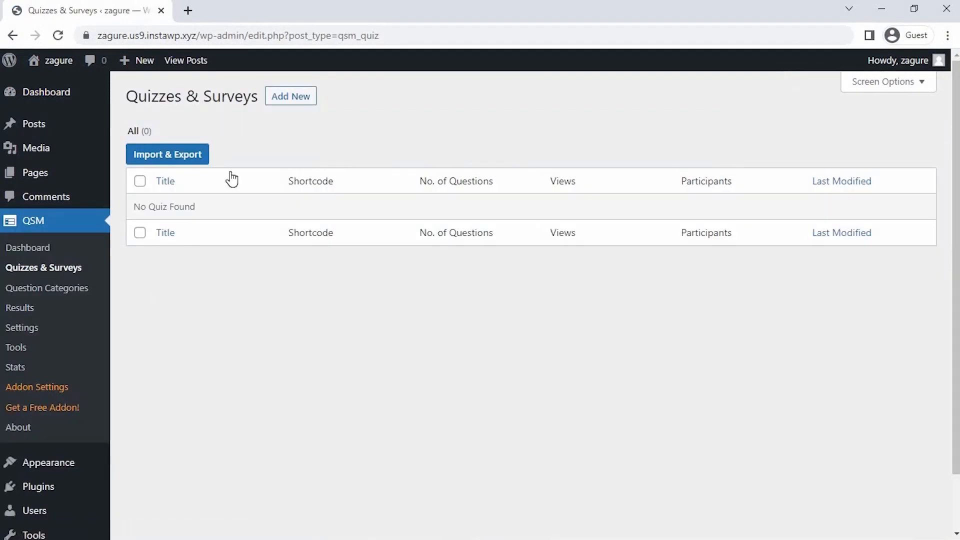
{"action": "left_click", "coordinate": [277, 102]}
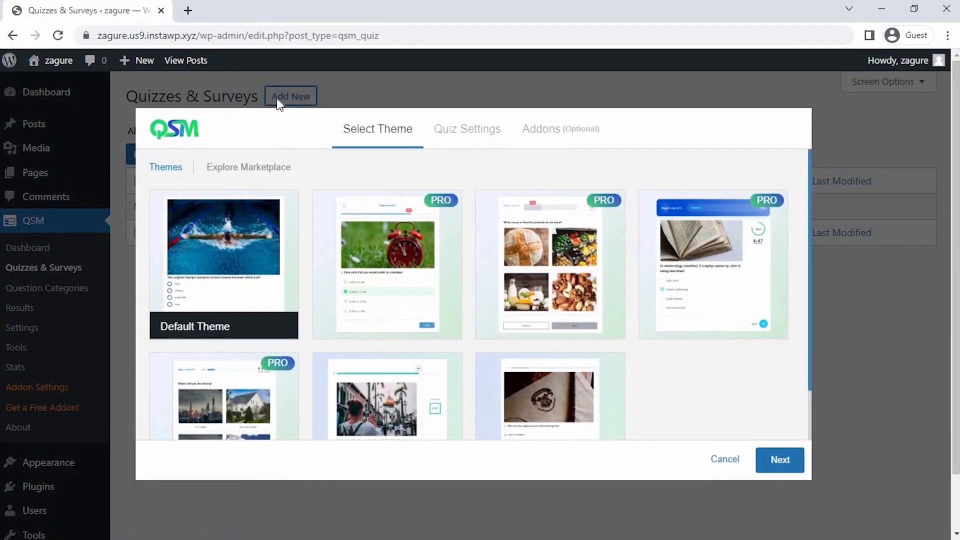
Step: Look over the available quiz themes and continue to the quiz settings with the Default Theme
{"action": "mouse_move", "coordinate": [254, 269]}
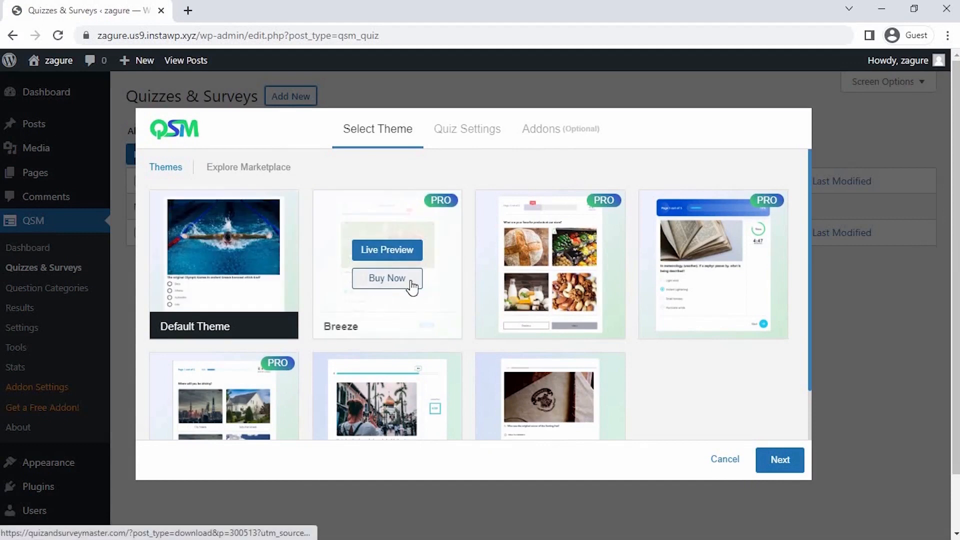
{"action": "mouse_move", "coordinate": [550, 282]}
{"action": "mouse_move", "coordinate": [724, 278]}
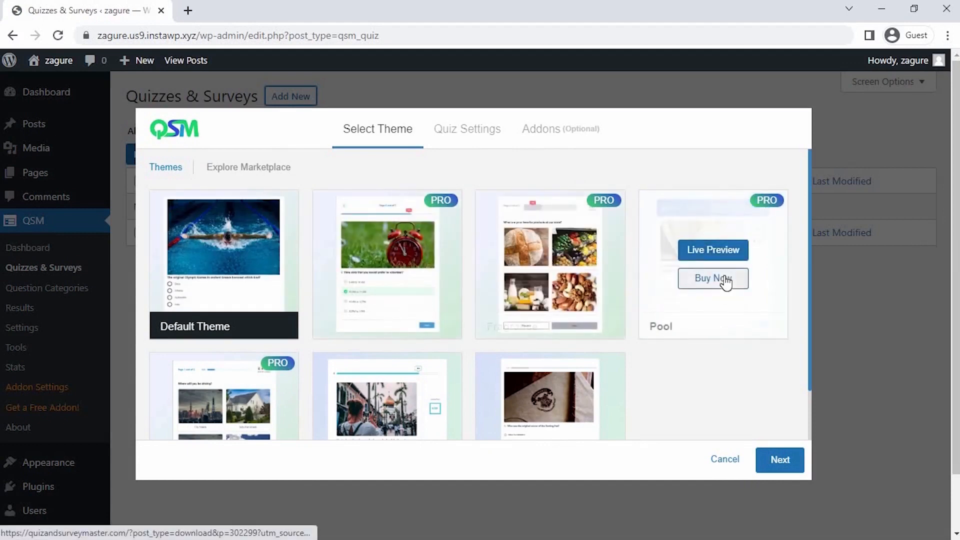
{"action": "scroll", "coordinate": [725, 282], "scroll_direction": "down", "scroll_amount": 2}
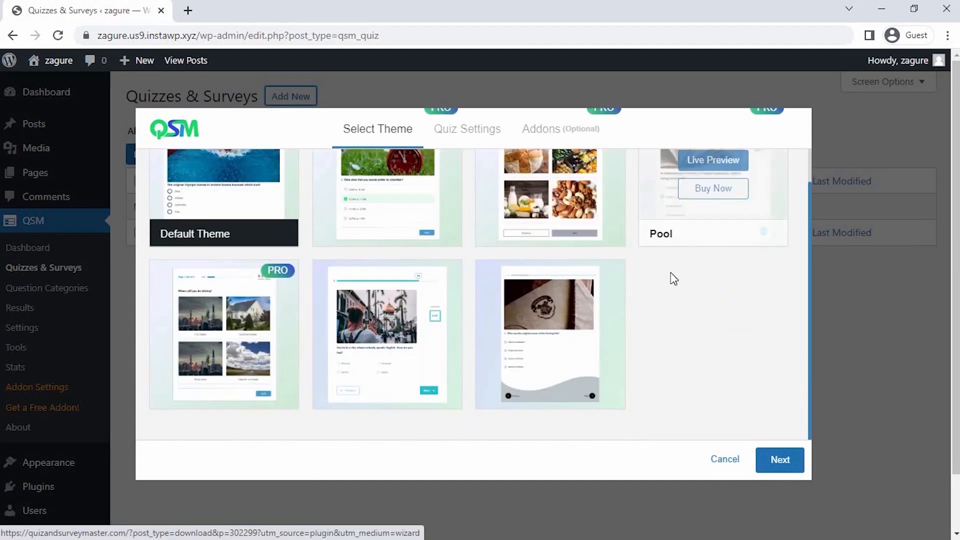
{"action": "mouse_move", "coordinate": [398, 359]}
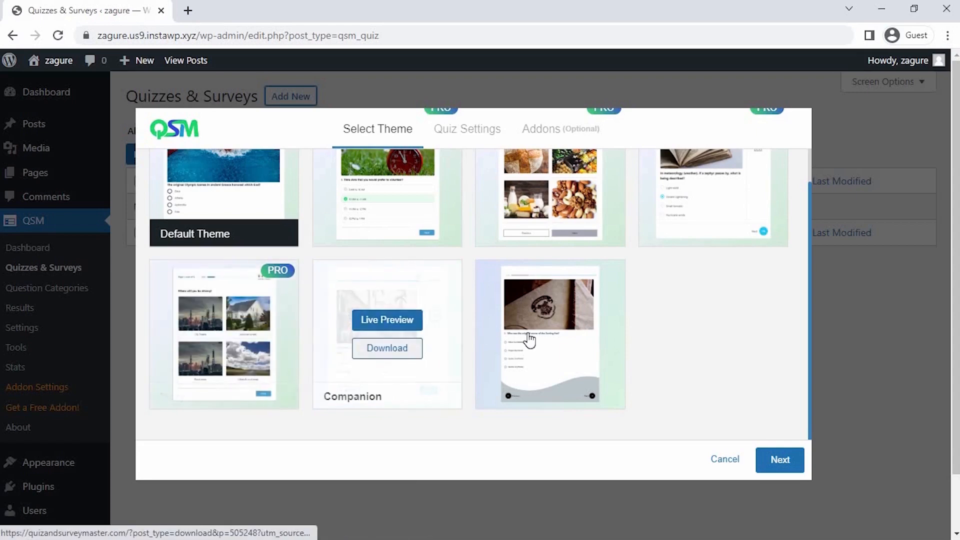
{"action": "left_click", "coordinate": [772, 460]}
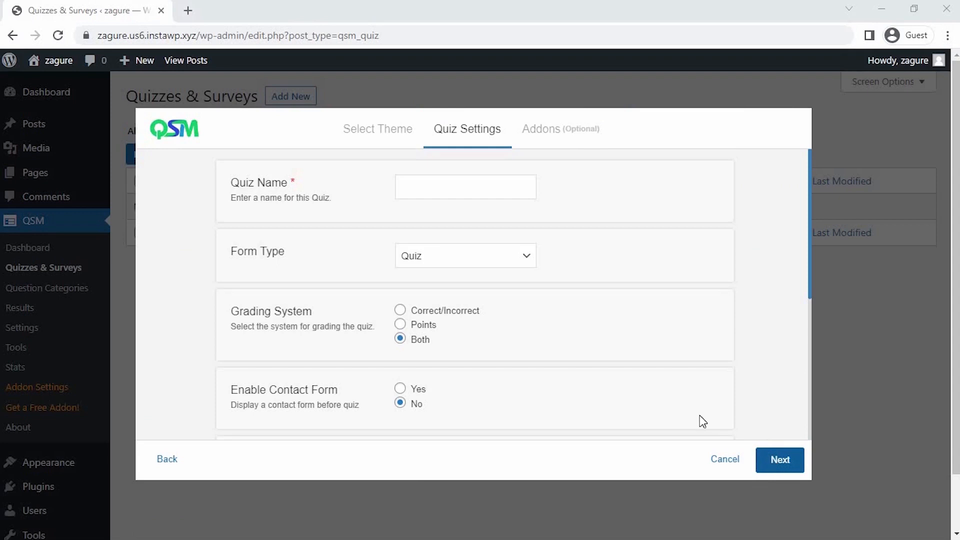
Step: Name the quiz "Trivia Quiz" and choose Quiz as its form type
{"action": "left_click", "coordinate": [425, 186]}
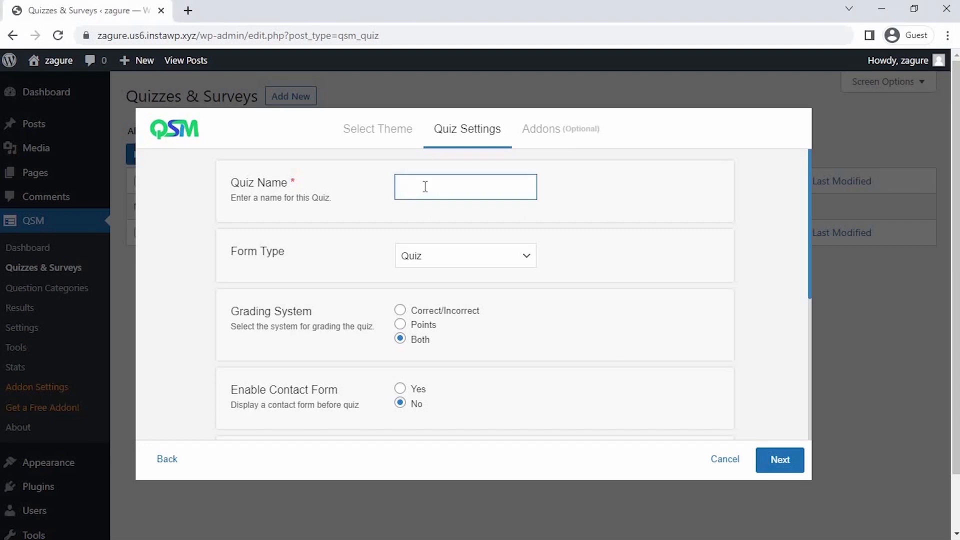
{"action": "type", "text": "Trivia Quiz"}
{"action": "left_click", "coordinate": [455, 260]}
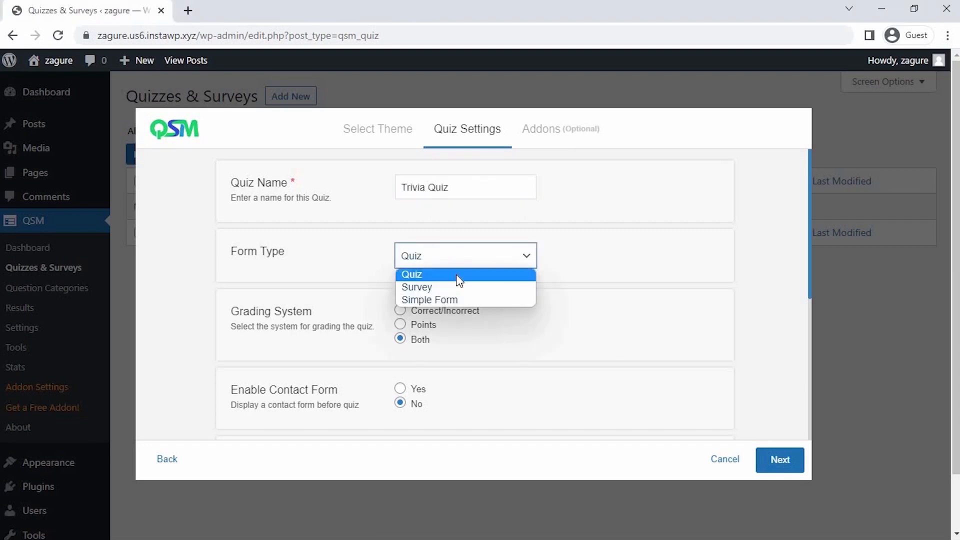
{"action": "left_click", "coordinate": [459, 280]}
Step: Set the quiz's time limit to 4 minutes and Require User Login to No
{"action": "scroll", "coordinate": [430, 373], "scroll_direction": "down", "scroll_amount": 2}
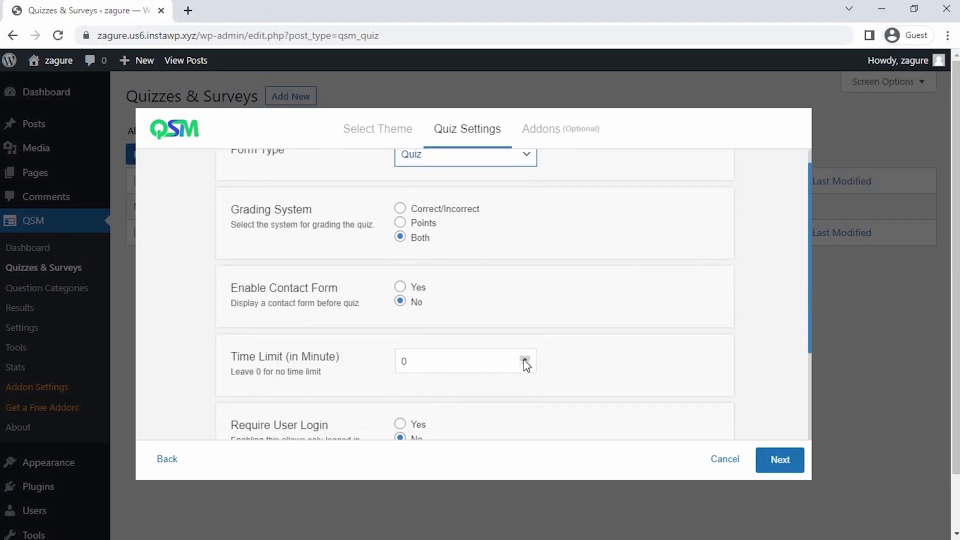
{"action": "left_click", "coordinate": [524, 360]}
{"action": "left_click", "coordinate": [524, 360]}
{"action": "left_click", "coordinate": [524, 360]}
{"action": "scroll", "coordinate": [558, 368], "scroll_direction": "down", "scroll_amount": 2}
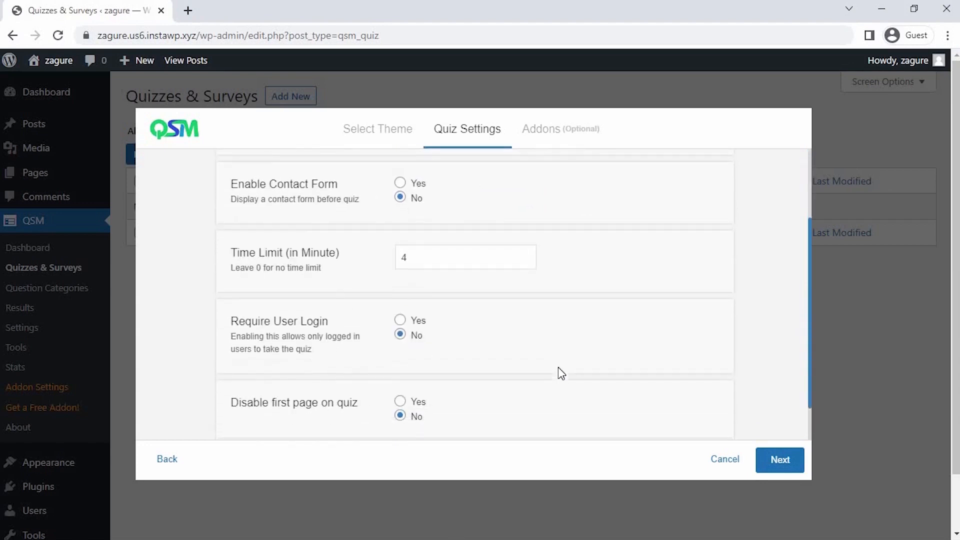
{"action": "left_click", "coordinate": [400, 321]}
{"action": "left_click", "coordinate": [400, 335]}
{"action": "scroll", "coordinate": [521, 347], "scroll_direction": "down", "scroll_amount": 2}
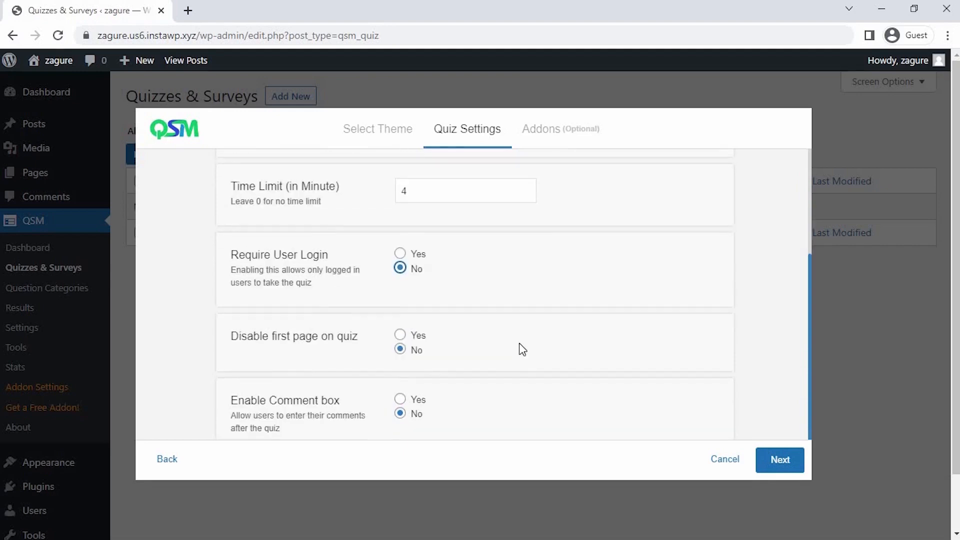
Step: Accept the quiz settings, look over the optional addons and create the quiz without any of them
{"action": "left_click", "coordinate": [786, 465]}
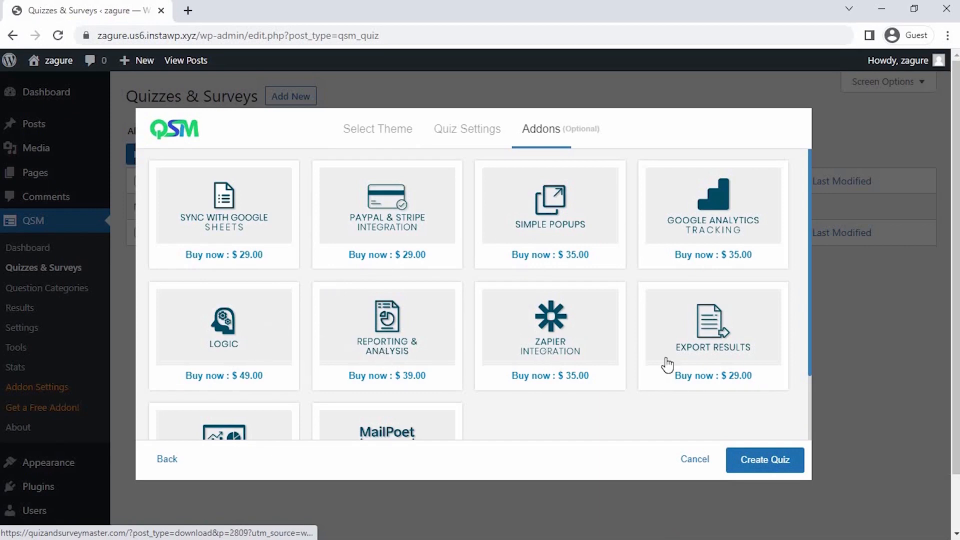
{"action": "scroll", "coordinate": [680, 373], "scroll_direction": "down", "scroll_amount": 2}
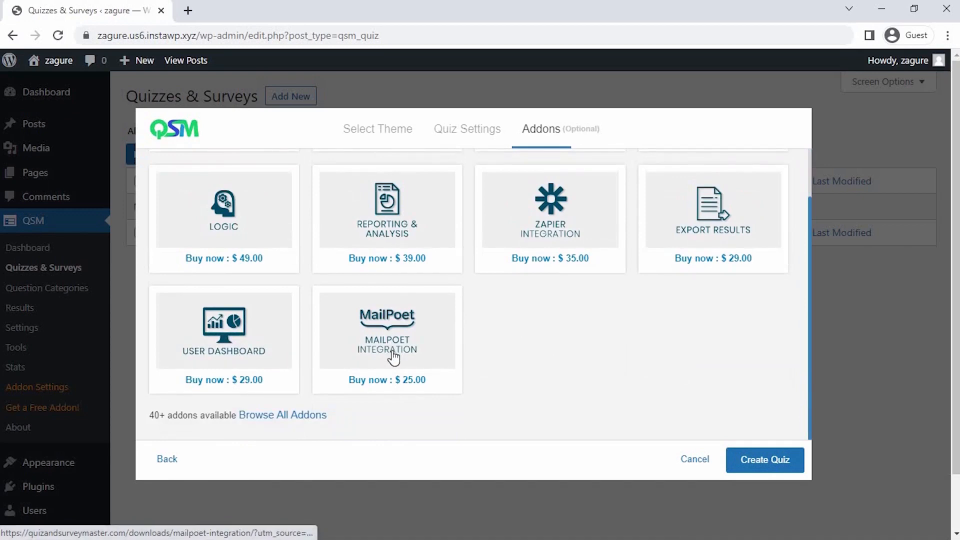
{"action": "left_click", "coordinate": [741, 462]}
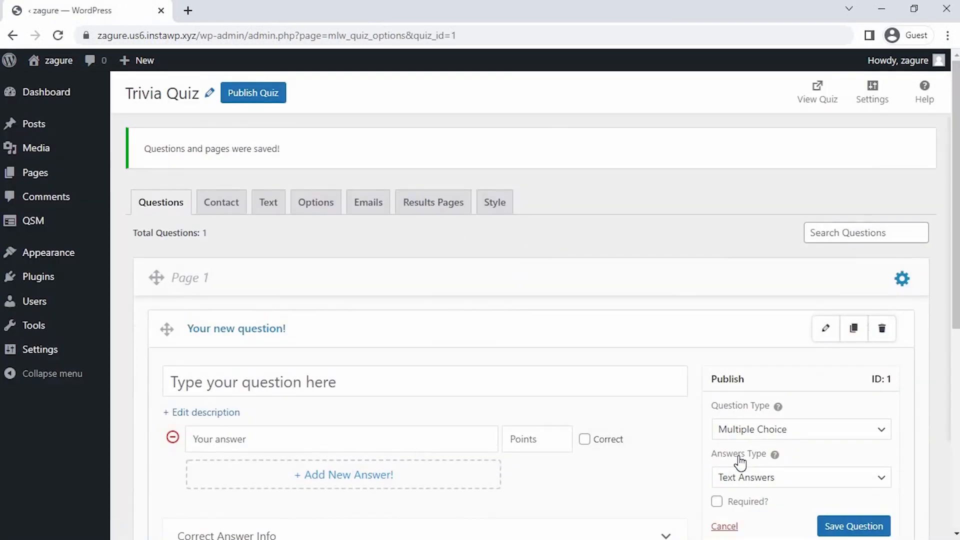
Step: Enter "Which color is created when you mix blue and yellow ?" as the first question, with Multiple Choice as the question type
{"action": "scroll", "coordinate": [523, 501], "scroll_direction": "down", "scroll_amount": 2}
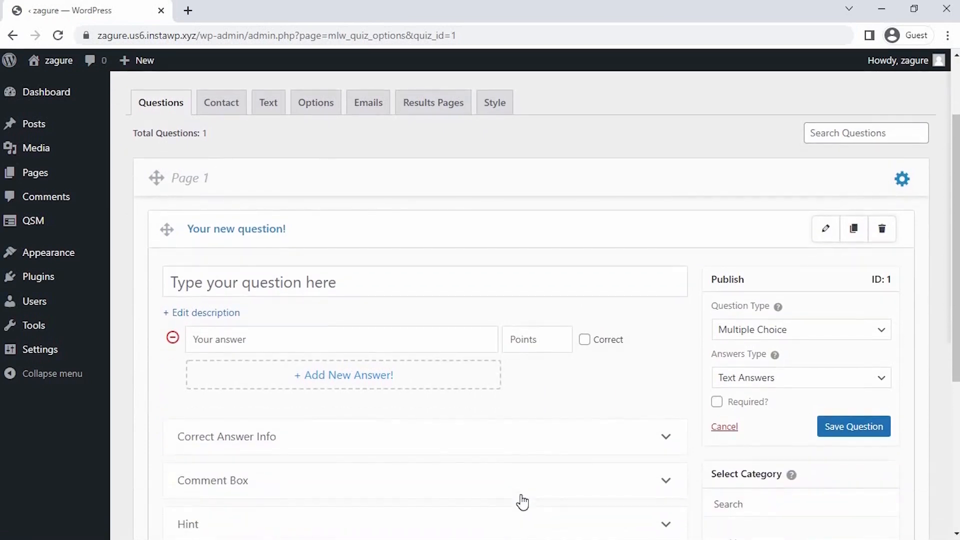
{"action": "left_click", "coordinate": [206, 282]}
{"action": "type", "text": "Which col"}
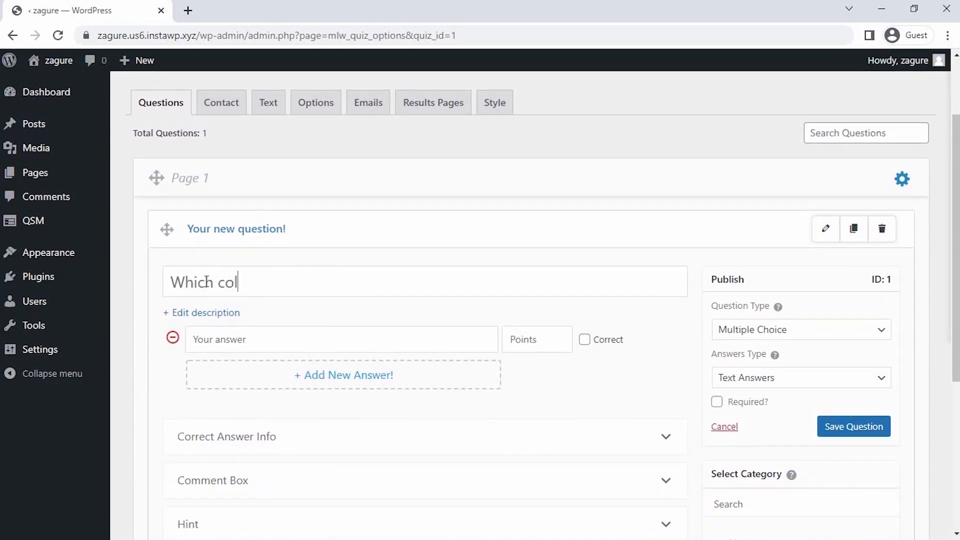
{"action": "type", "text": "or is created wh"}
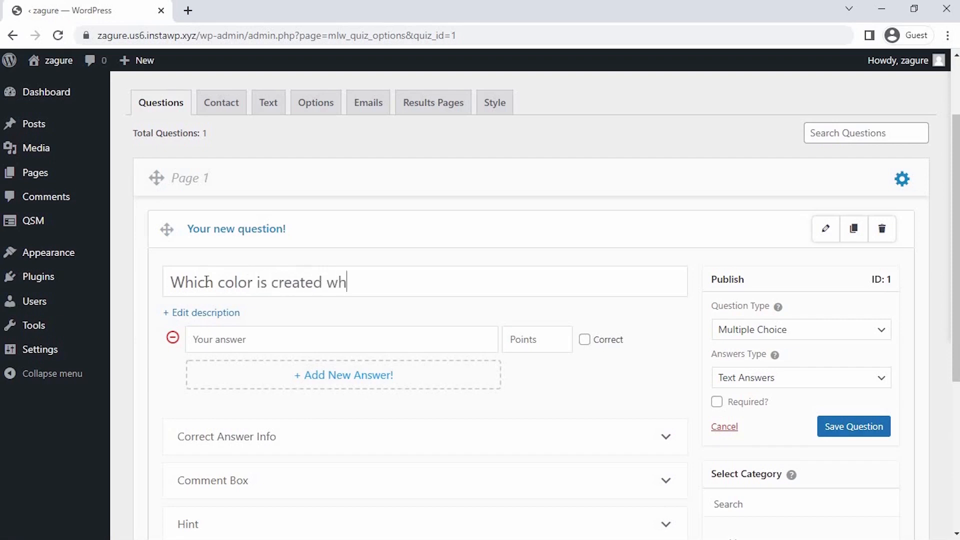
{"action": "type", "text": "en you mix blu"}
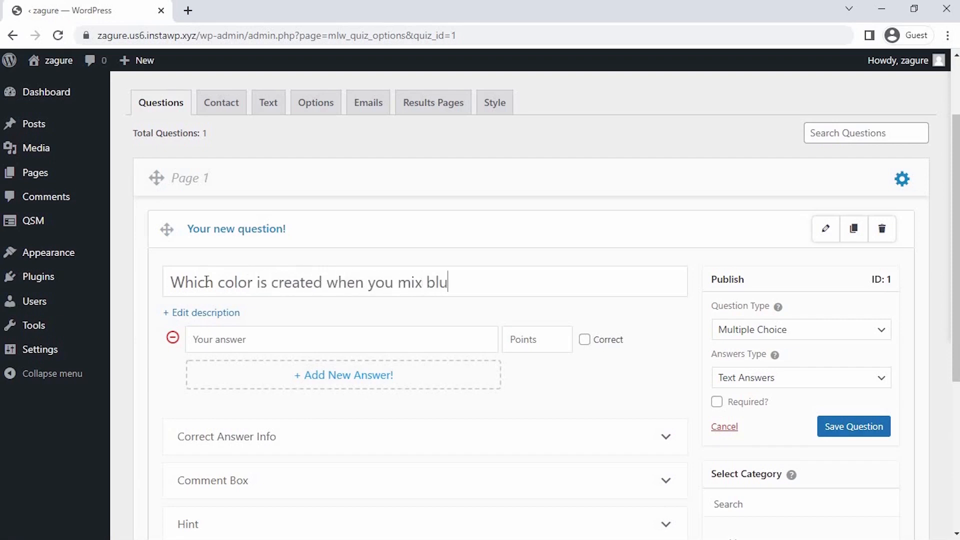
{"action": "type", "text": "e and yellow "}
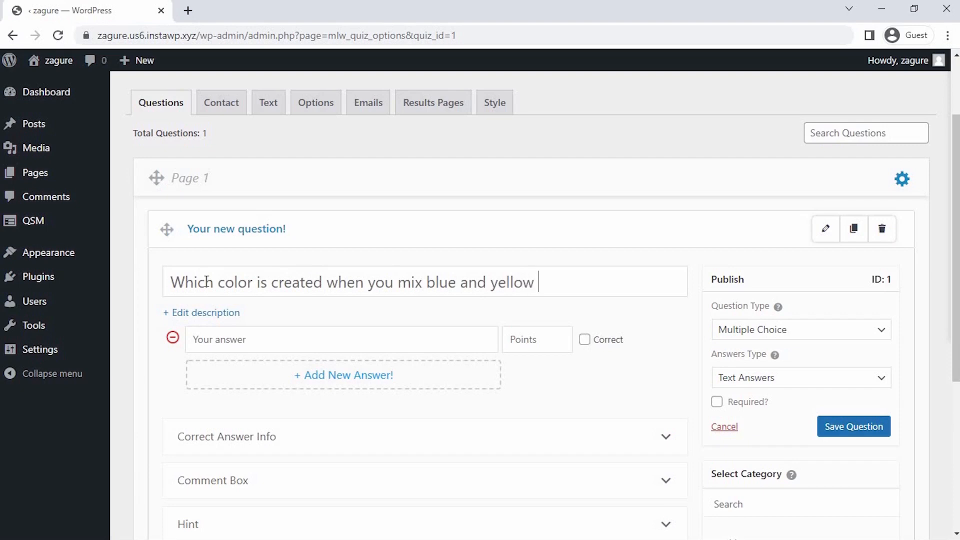
{"action": "type", "text": "?"}
{"action": "left_click", "coordinate": [751, 331]}
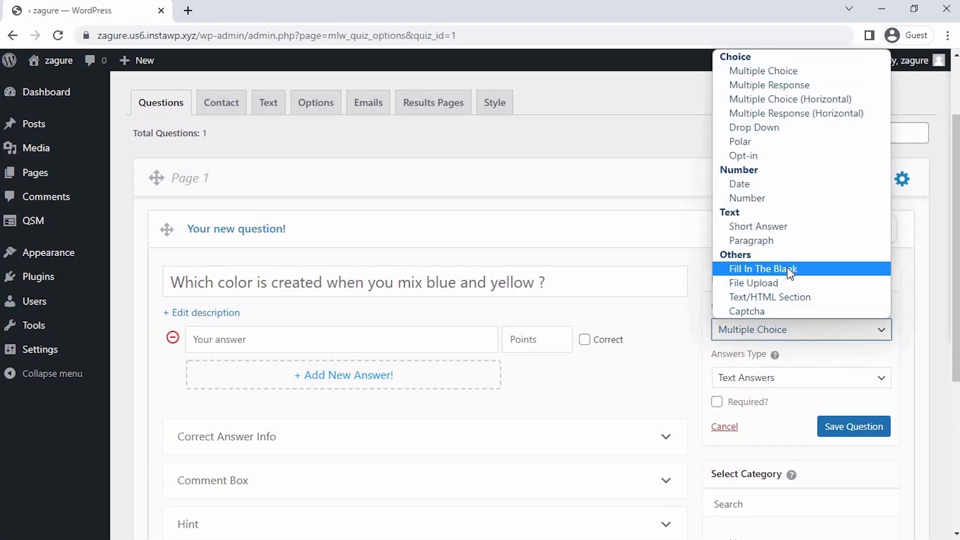
{"action": "left_click", "coordinate": [812, 74]}
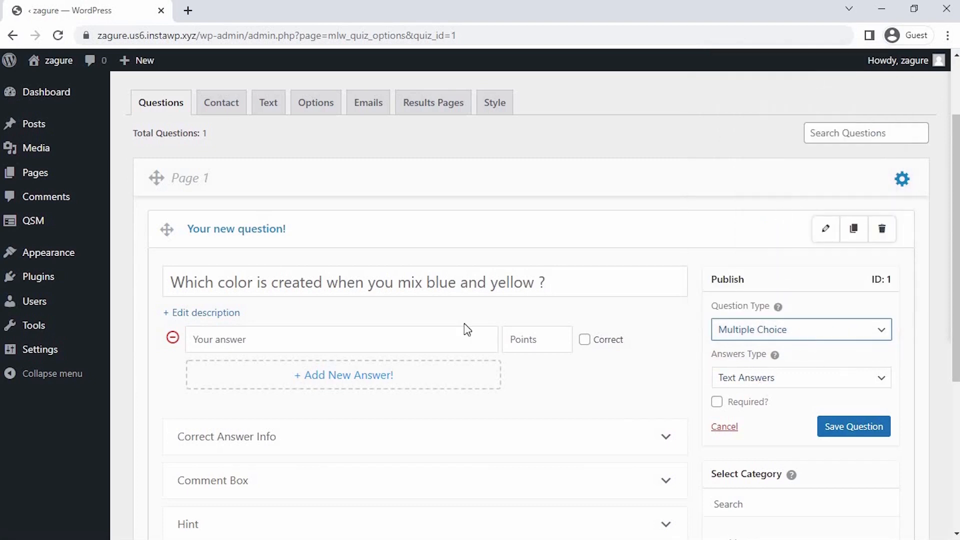
Step: Add Red, Orange and Green as the question's three answers
{"action": "left_click", "coordinate": [380, 338]}
{"action": "type", "text": "Red"}
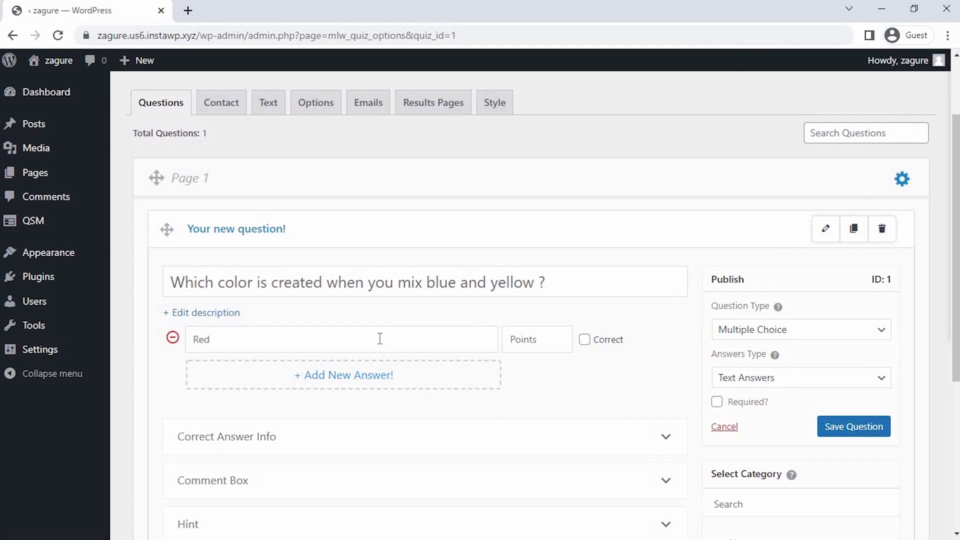
{"action": "left_click", "coordinate": [380, 385]}
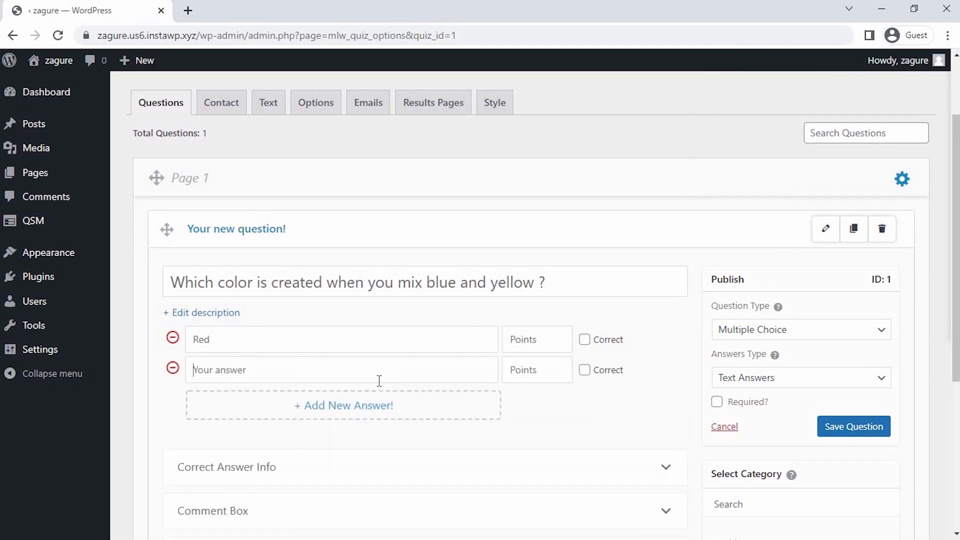
{"action": "type", "text": "Orange"}
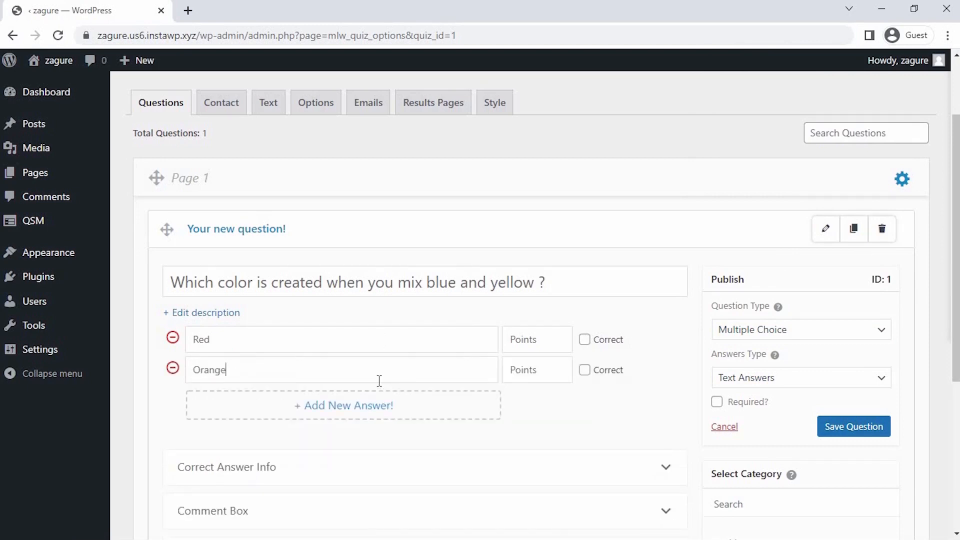
{"action": "left_click", "coordinate": [380, 411]}
{"action": "type", "text": "Green"}
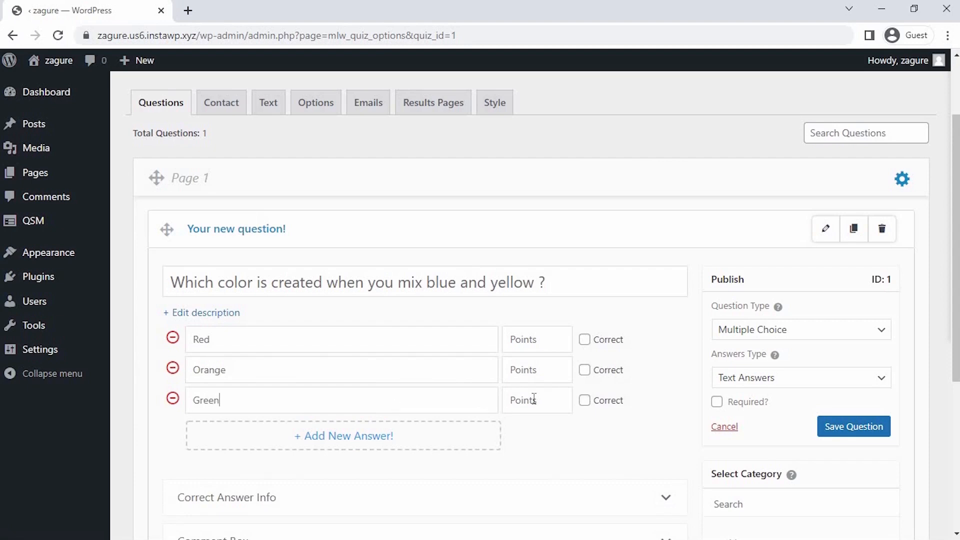
Step: Assign 1 point to Green and 0 points to Orange and Red, and mark Green as the correct answer
{"action": "left_click", "coordinate": [534, 398]}
{"action": "type", "text": "1"}
{"action": "left_click", "coordinate": [535, 368]}
{"action": "type", "text": "0"}
{"action": "left_click", "coordinate": [537, 339]}
{"action": "type", "text": "0"}
Step: Make the color-mixing question required and save it
{"action": "left_click", "coordinate": [718, 403]}
{"action": "left_click", "coordinate": [717, 403]}
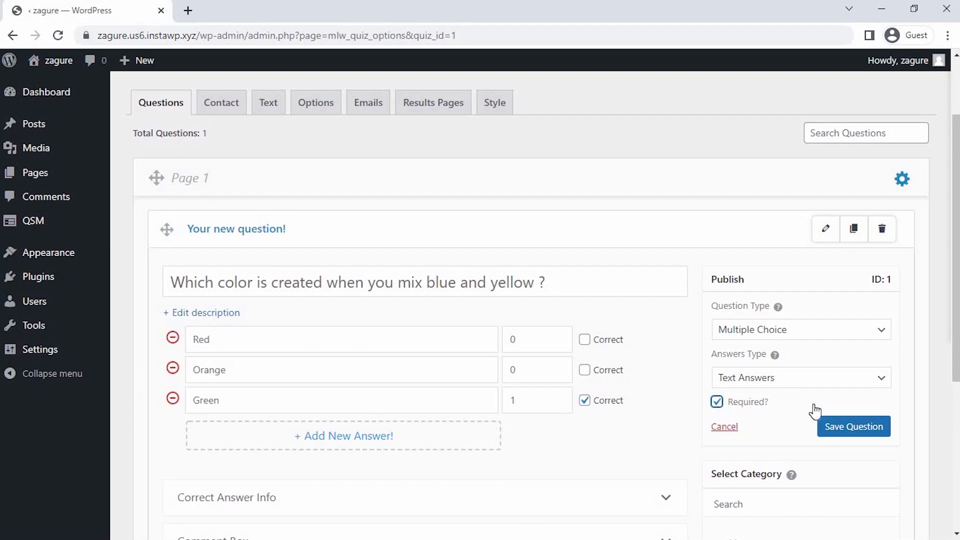
{"action": "left_click", "coordinate": [843, 433]}
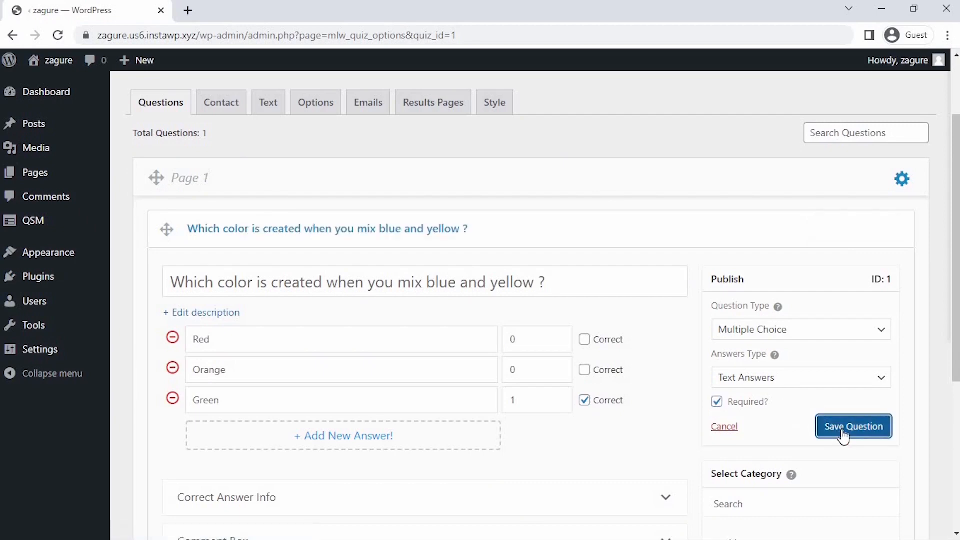
{"action": "scroll", "coordinate": [561, 446], "scroll_direction": "down", "scroll_amount": 6}
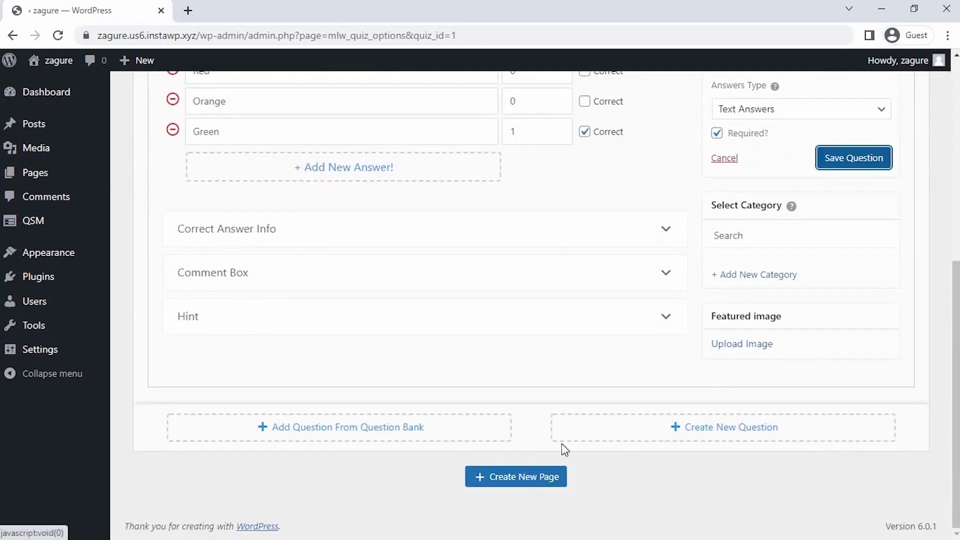
Step: On a new page, enter the Multiple Choice question "This color has a fruit named after it and it comes after mixing red and yellow. What is it?"
{"action": "left_click", "coordinate": [545, 478]}
{"action": "left_click", "coordinate": [651, 463]}
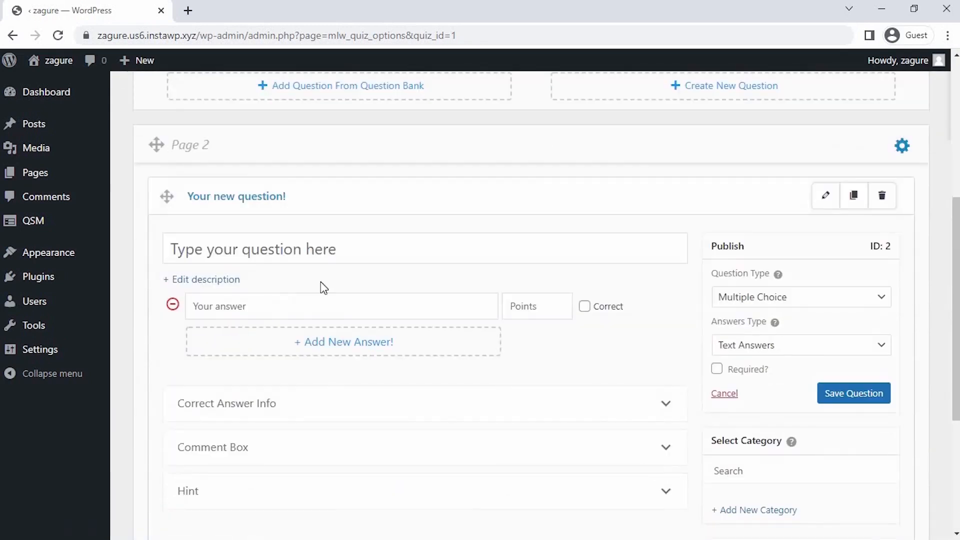
{"action": "left_click", "coordinate": [247, 253]}
{"action": "type", "text": "This color h"}
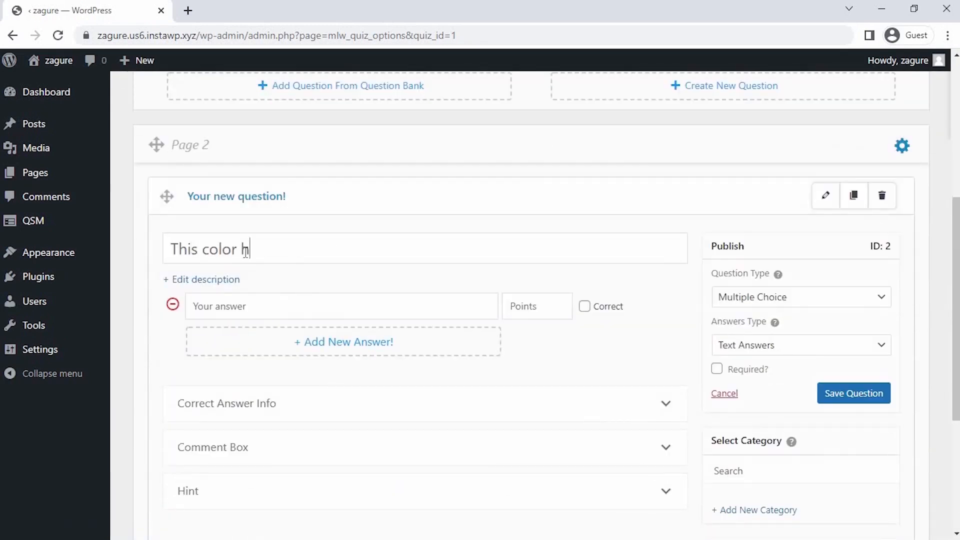
{"action": "type", "text": "as a fruit named after i"}
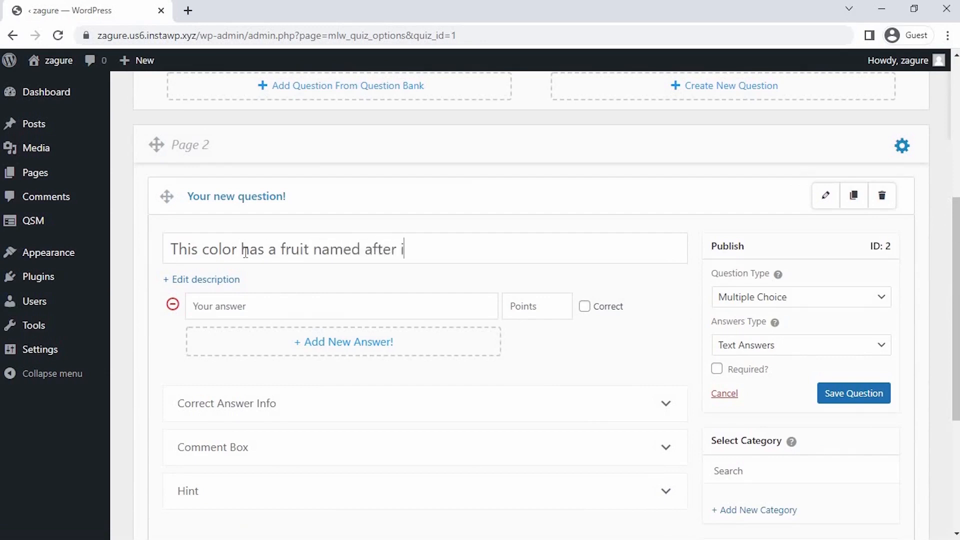
{"action": "type", "text": "t and it amon"}
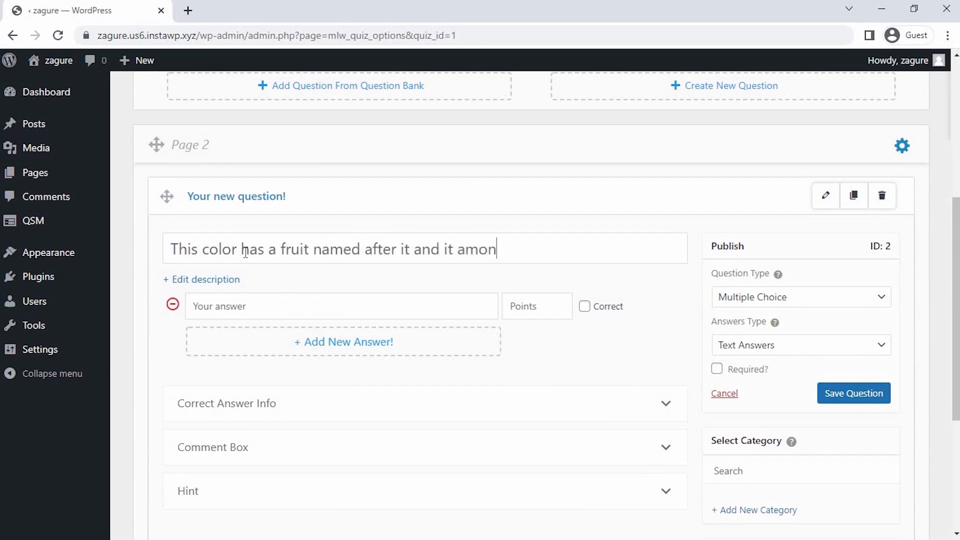
{"action": "key", "text": "BackSpace"}
{"action": "key", "text": "BackSpace"}
{"action": "key", "text": "BackSpace"}
{"action": "key", "text": "BackSpace"}
{"action": "type", "text": "comes after mi"}
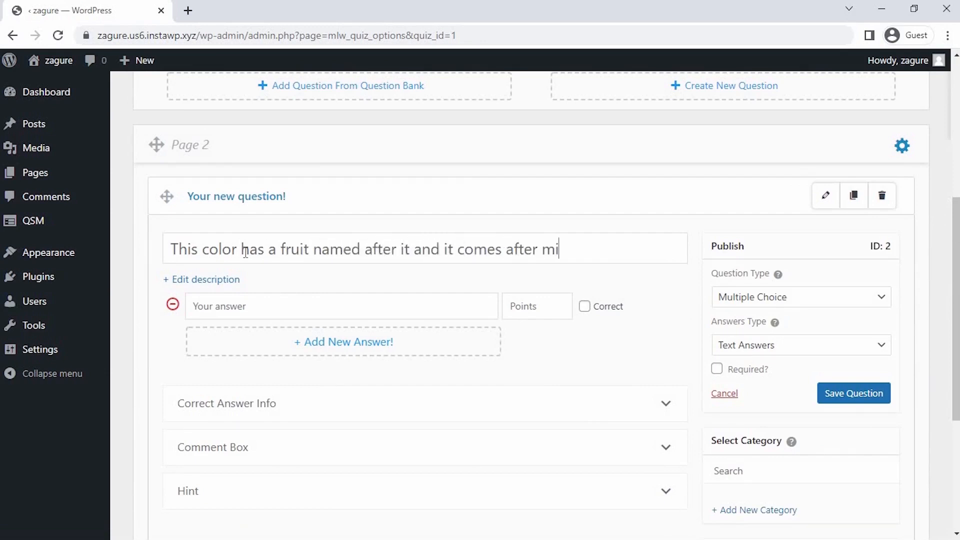
{"action": "type", "text": "xing red and yellow."}
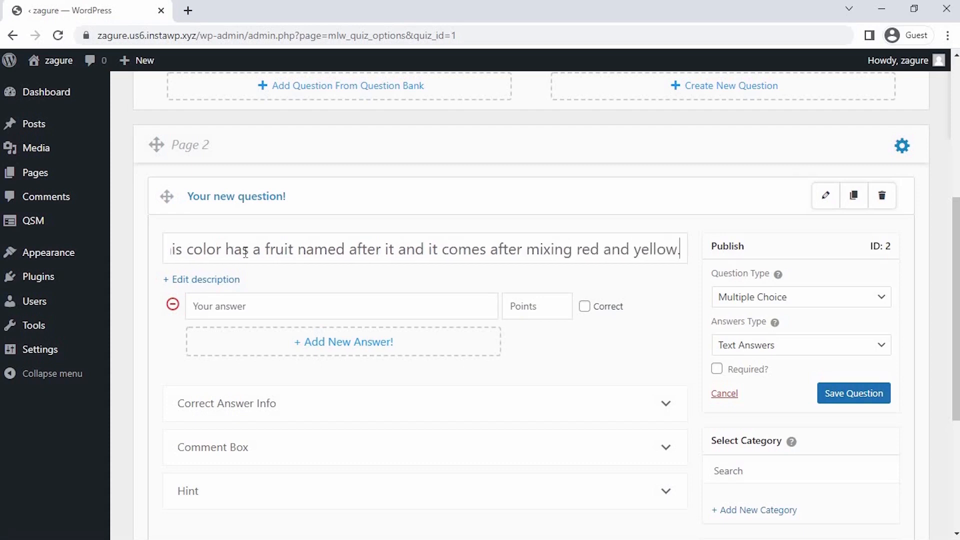
{"action": "type", "text": " What is it?"}
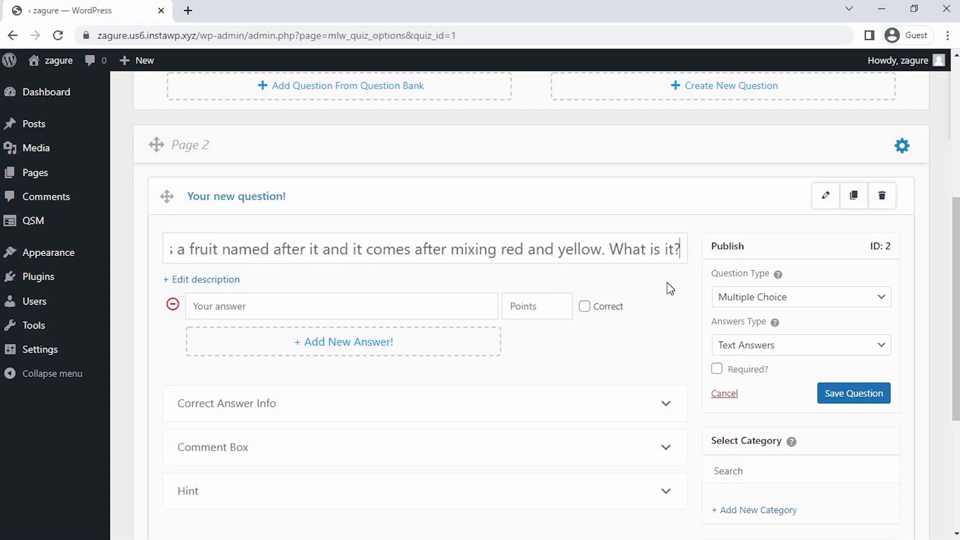
{"action": "left_click", "coordinate": [735, 300]}
{"action": "left_click", "coordinate": [782, 40]}
Step: Add Blue, Orange and Purple as the three answers to the fruit-color question
{"action": "left_click", "coordinate": [399, 298]}
{"action": "type", "text": "Blue"}
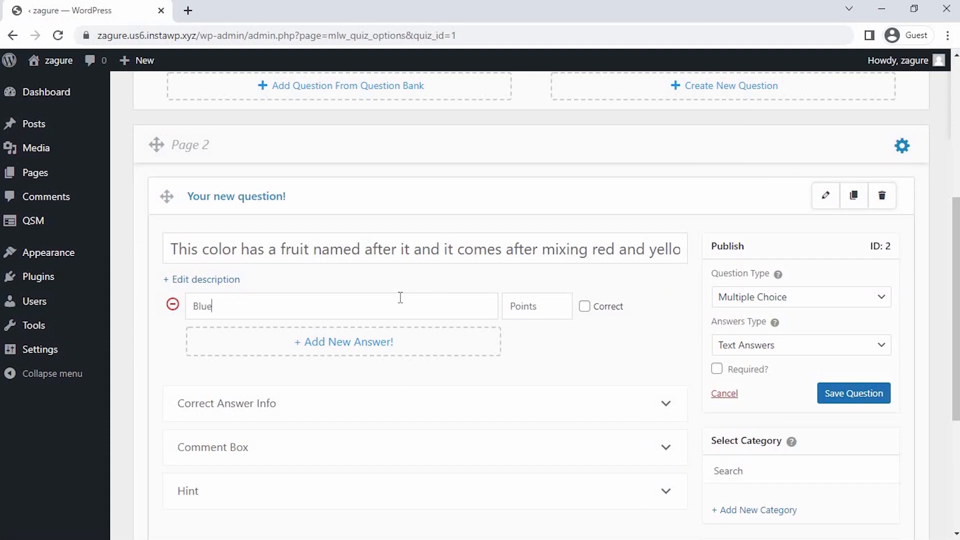
{"action": "left_click", "coordinate": [394, 341]}
{"action": "type", "text": "Ora"}
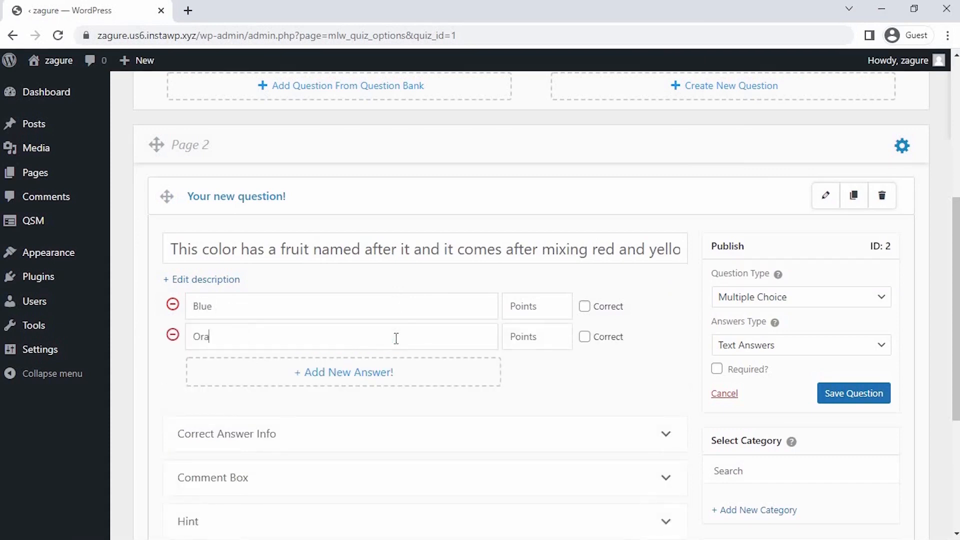
{"action": "type", "text": "nge"}
{"action": "left_click", "coordinate": [391, 365]}
{"action": "type", "text": "Purple"}
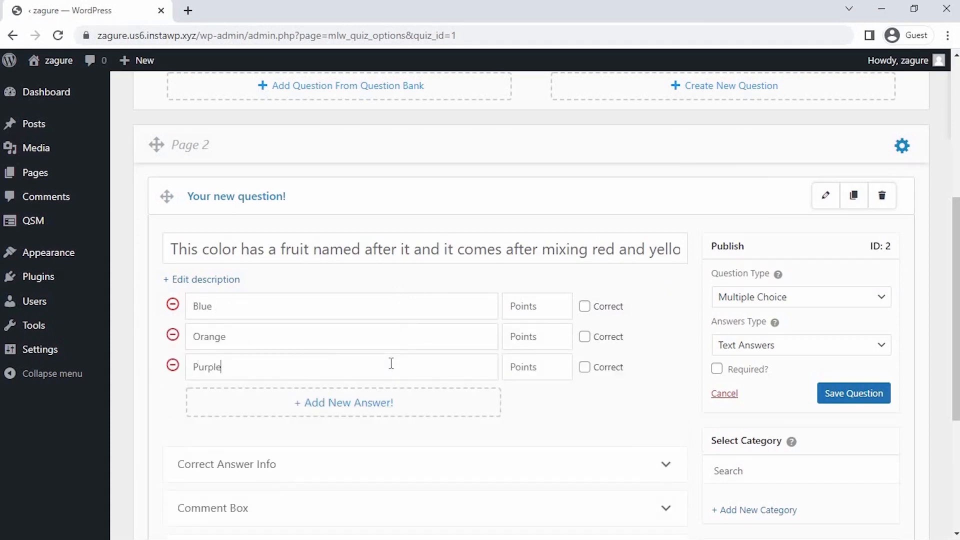
Step: Assign 1 point to Orange and 0 points to Blue and Purple, mark Orange as correct, and save the question
{"action": "left_click", "coordinate": [514, 313]}
{"action": "type", "text": "0"}
{"action": "left_click", "coordinate": [520, 340]}
{"action": "type", "text": "1"}
{"action": "left_click", "coordinate": [518, 365]}
{"action": "type", "text": "0"}
{"action": "left_click", "coordinate": [584, 338]}
{"action": "left_click", "coordinate": [834, 394]}
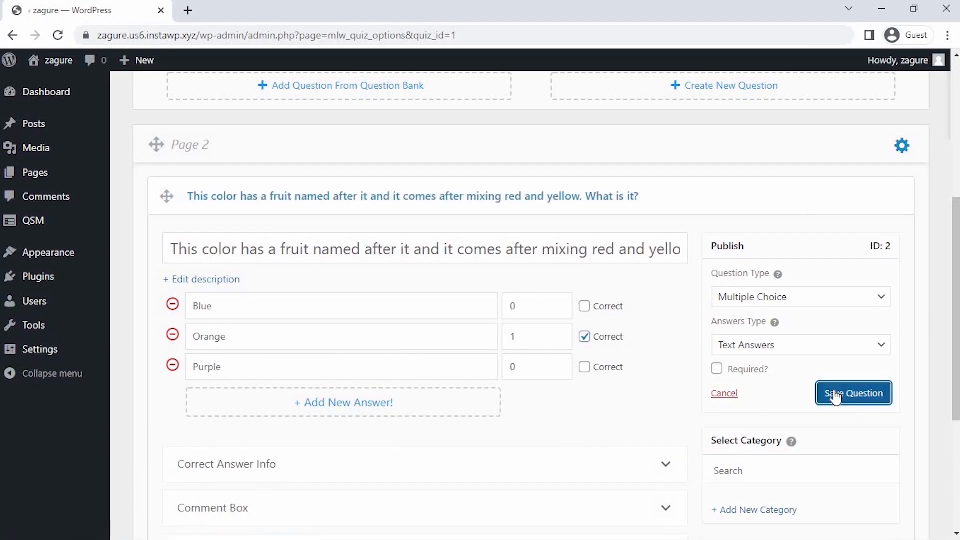
Step: Create a new quiz page with the question "What Dark color is devoid of light ?"
{"action": "scroll", "coordinate": [755, 400], "scroll_direction": "down", "scroll_amount": 5}
{"action": "left_click", "coordinate": [640, 423]}
{"action": "type", "text": "What Dark color"}
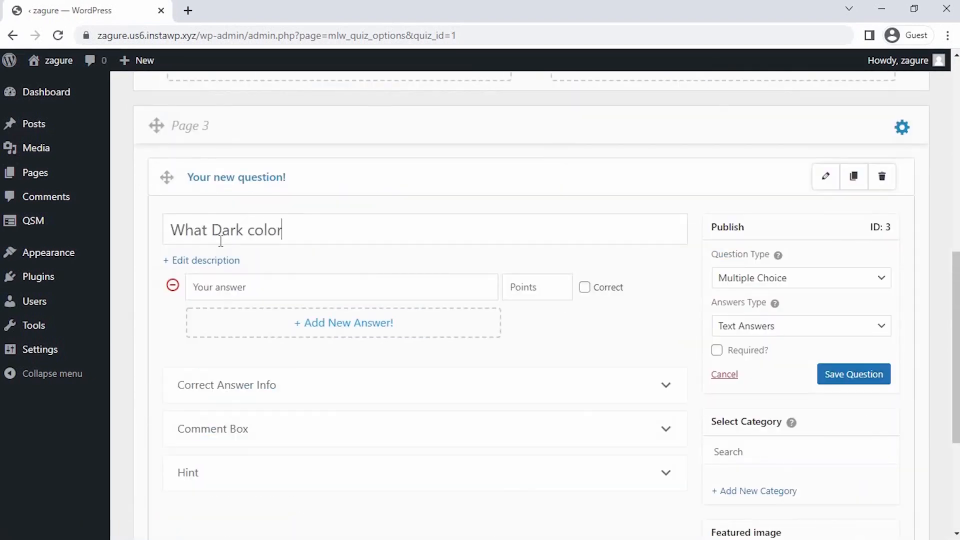
{"action": "type", "text": " is devoid of light ?"}
Step: Add Black, Grey and Blue as the answers to the dark-color question
{"action": "left_click", "coordinate": [382, 283]}
{"action": "type", "text": "Black"}
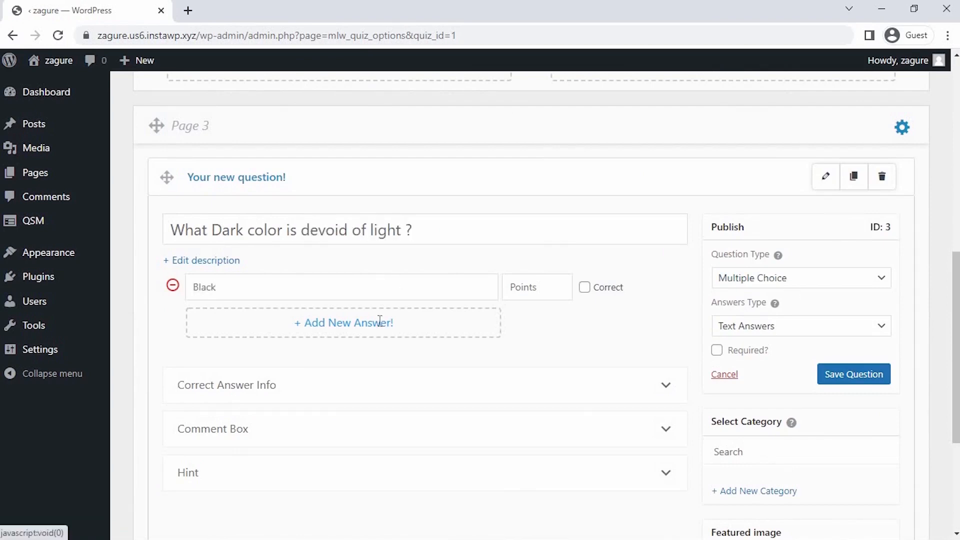
{"action": "left_click", "coordinate": [379, 323]}
{"action": "type", "text": "Grey"}
{"action": "left_click", "coordinate": [380, 343]}
{"action": "type", "text": "Blue"}
Step: Assign 1 point to Black and 0 points to Grey and Blue, mark Black as correct, and save the question
{"action": "left_click", "coordinate": [520, 287]}
{"action": "type", "text": "1"}
{"action": "left_click", "coordinate": [584, 287]}
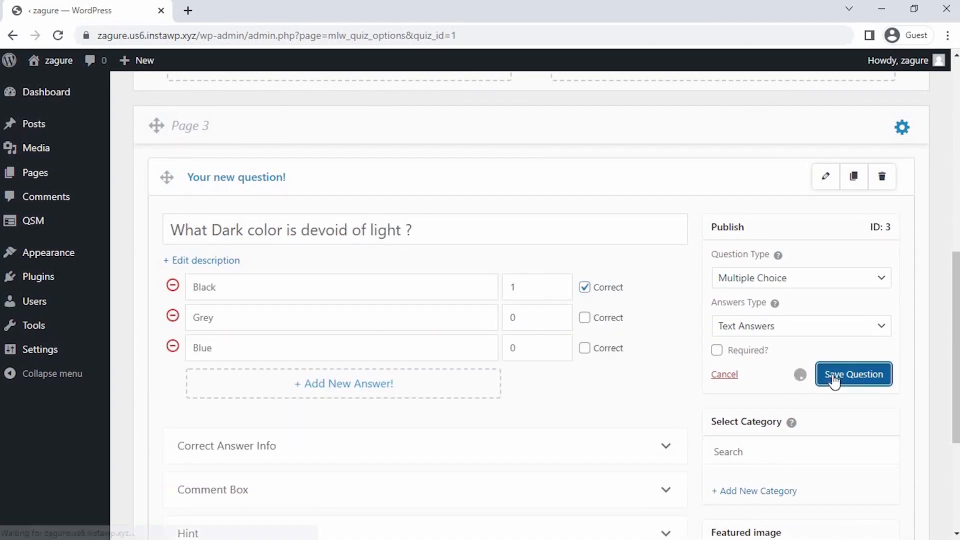
{"action": "left_click", "coordinate": [834, 376]}
Step: Create a new quiz page with the question "What is the color, is connected with love and hate both ?"
{"action": "scroll", "coordinate": [622, 413], "scroll_direction": "down", "scroll_amount": 4}
{"action": "left_click", "coordinate": [516, 476]}
{"action": "left_click", "coordinate": [600, 435]}
{"action": "type", "text": "What i"}
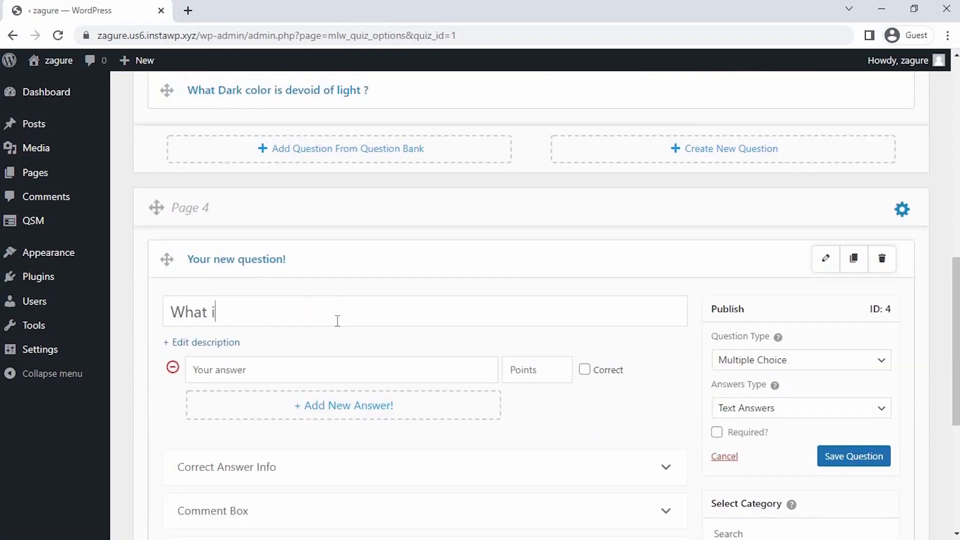
{"action": "type", "text": "s the color, is connected with love and hate both ?"}
Step: Add Red, Pink and Orange as the answers to the love-and-hate question
{"action": "left_click", "coordinate": [280, 370]}
{"action": "type", "text": "Red"}
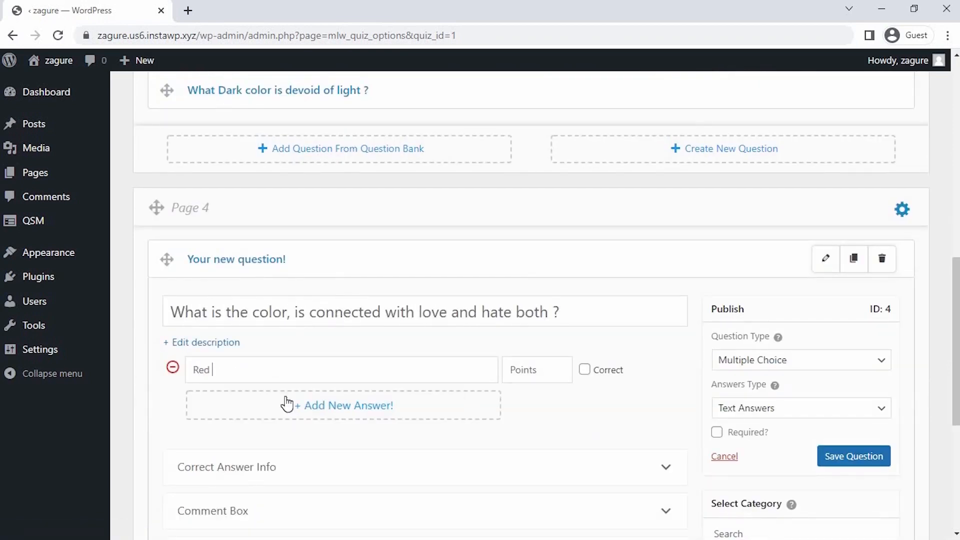
{"action": "left_click", "coordinate": [287, 405]}
{"action": "type", "text": "Pink"}
{"action": "left_click", "coordinate": [290, 436]}
{"action": "type", "text": "Orange"}
Step: Assign 1 point to Red and 0 points to Pink and Orange, mark Red as correct, and save the question
{"action": "left_click", "coordinate": [524, 370]}
{"action": "type", "text": "1"}
{"action": "left_click", "coordinate": [584, 370]}
{"action": "left_click", "coordinate": [865, 456]}
Step: Create a new page with the question "This color can be as bright as the sun or can be found on a really sour fruit. what its name?"
{"action": "scroll", "coordinate": [865, 456], "scroll_direction": "down", "scroll_amount": 4}
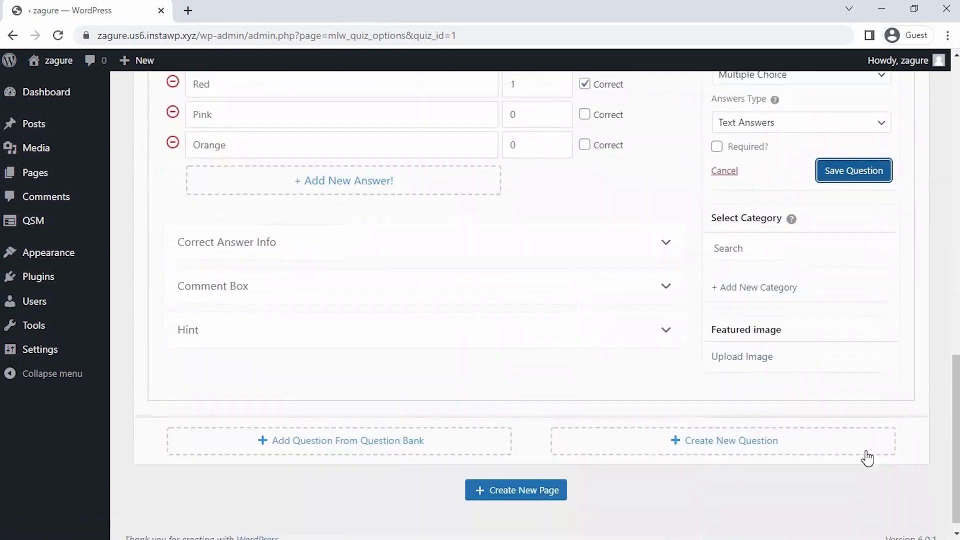
{"action": "left_click", "coordinate": [517, 476]}
{"action": "left_click", "coordinate": [600, 435]}
{"action": "left_click", "coordinate": [310, 338]}
{"action": "type", "text": "This color can be as bright as the sun or can be found on a really sour fruit. what its name"}
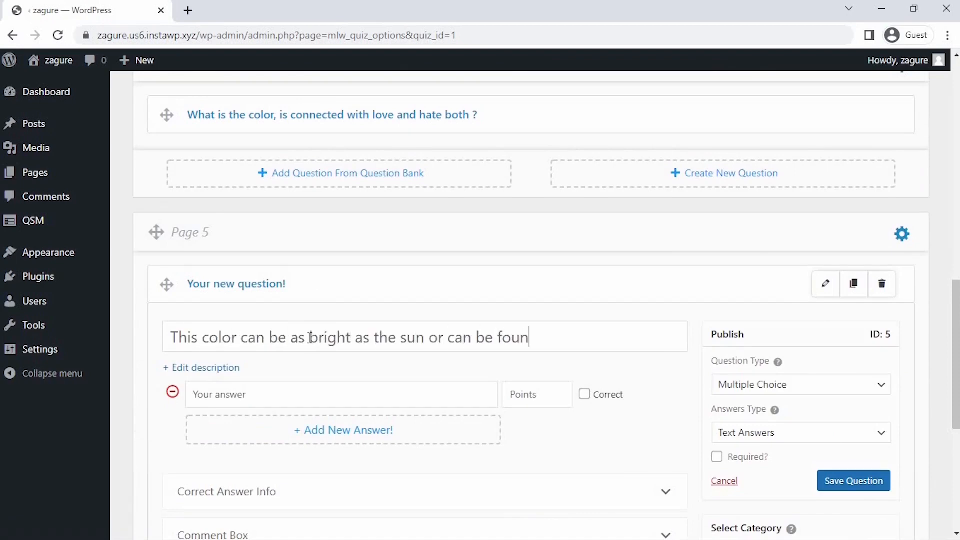
Step: Add answers Brown (0 points), Green (0 points) and Yellow (1 point), mark Yellow as correct, and save the question
{"action": "left_click", "coordinate": [280, 395]}
{"action": "type", "text": "Brown"}
{"action": "left_click", "coordinate": [344, 430]}
{"action": "left_click", "coordinate": [280, 424]}
{"action": "type", "text": "Green"}
{"action": "left_click", "coordinate": [344, 460]}
{"action": "left_click", "coordinate": [280, 454]}
{"action": "type", "text": "Yellow"}
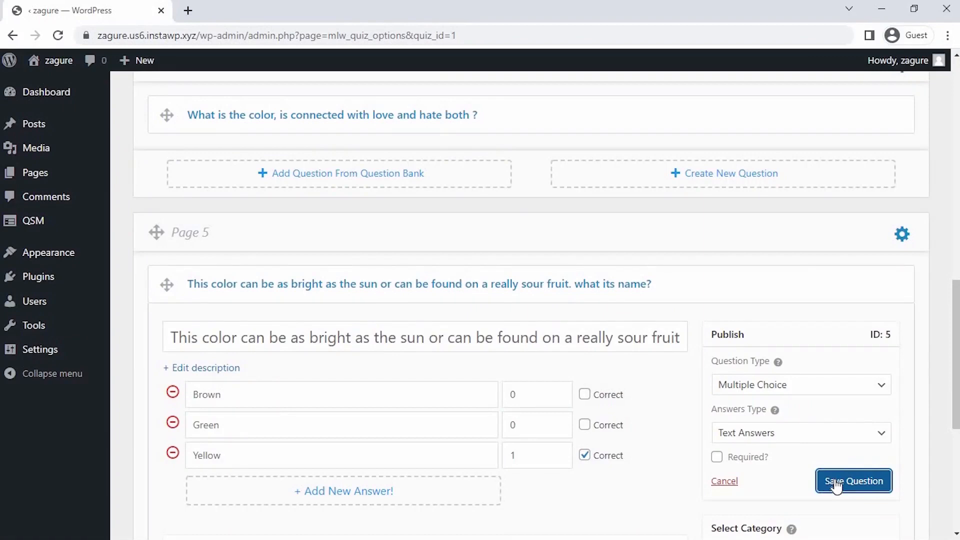
{"action": "left_click", "coordinate": [835, 482]}
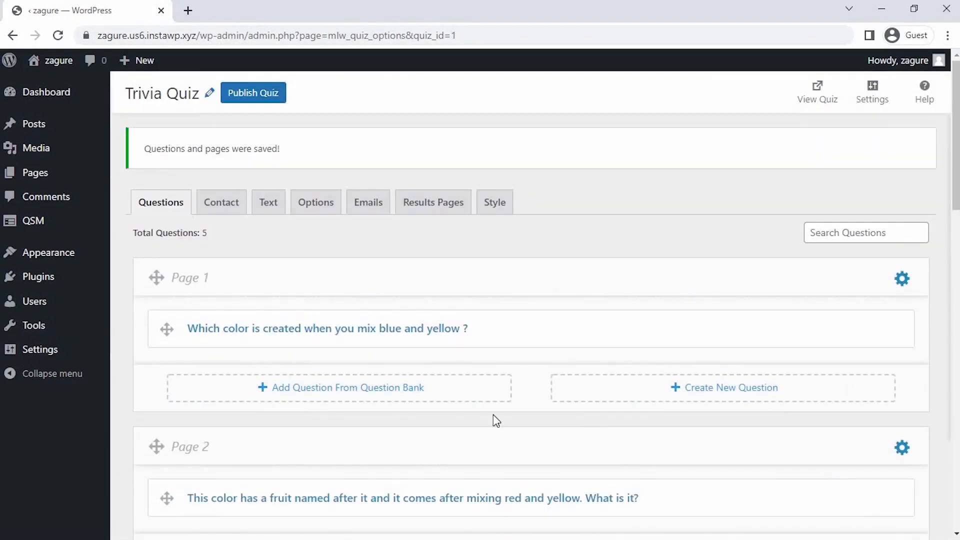
Step: Hide disabled fields in the quiz's contact form setup and add a required Text field labelled Name
{"action": "left_click", "coordinate": [231, 199]}
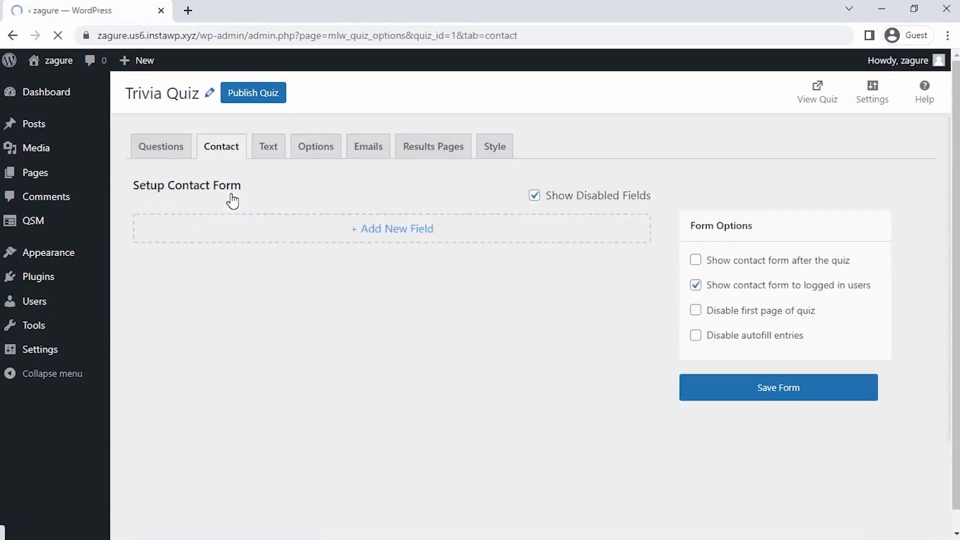
{"action": "left_click", "coordinate": [534, 197]}
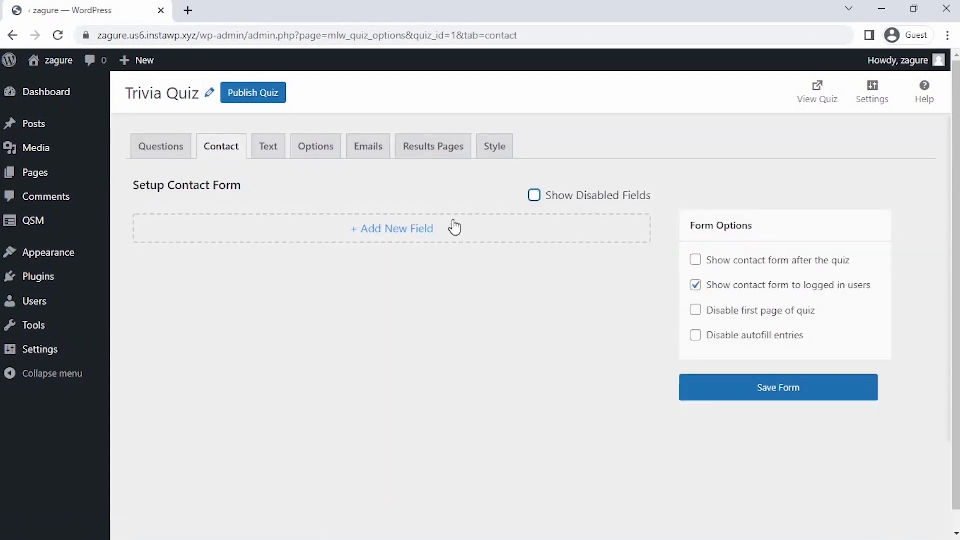
{"action": "left_click", "coordinate": [407, 231]}
{"action": "left_click", "coordinate": [268, 250]}
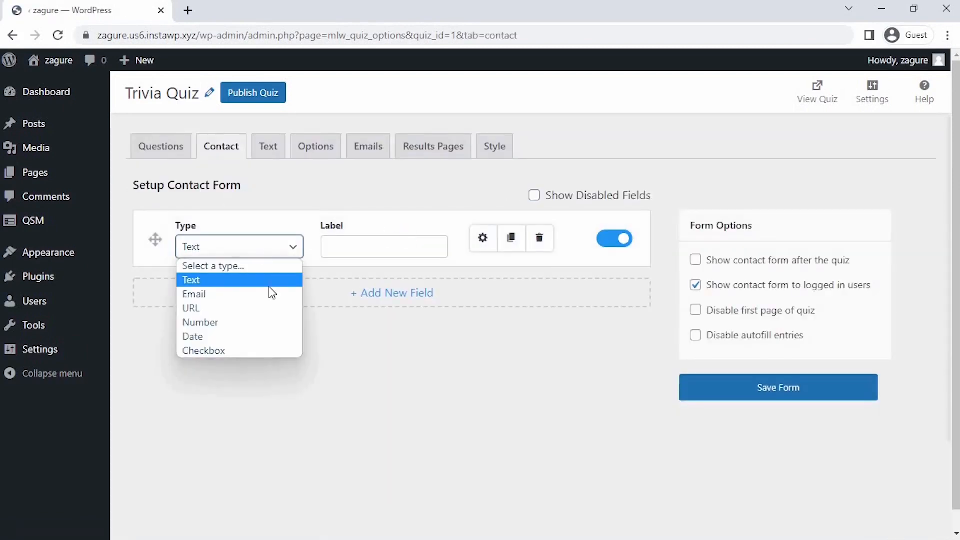
{"action": "left_click", "coordinate": [293, 281]}
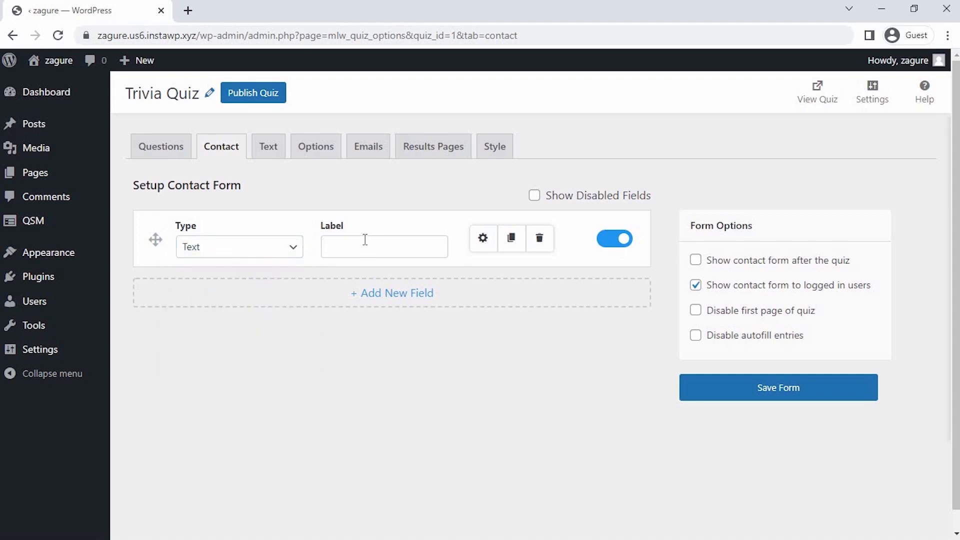
{"action": "left_click", "coordinate": [365, 240]}
{"action": "type", "text": "Name"}
{"action": "left_click", "coordinate": [492, 243]}
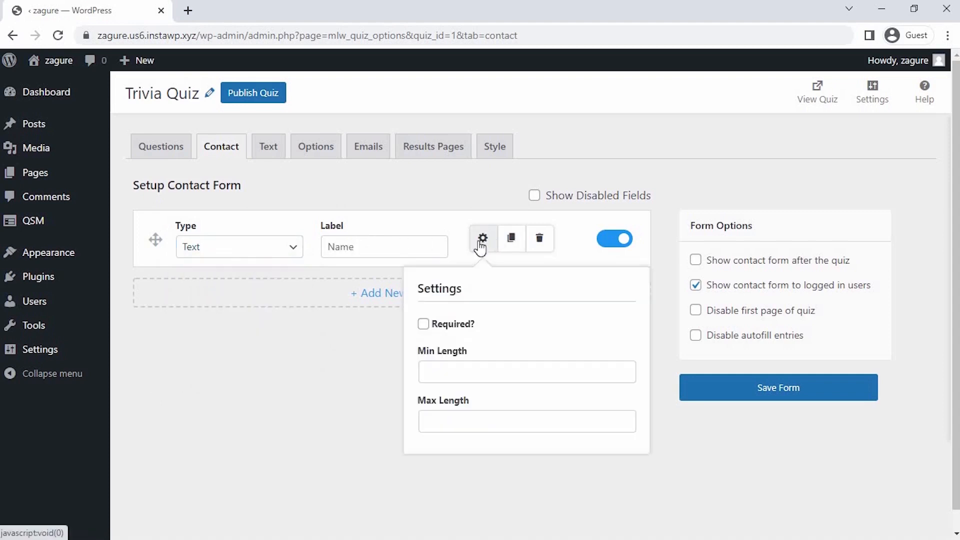
{"action": "left_click", "coordinate": [428, 325]}
{"action": "left_click", "coordinate": [488, 249]}
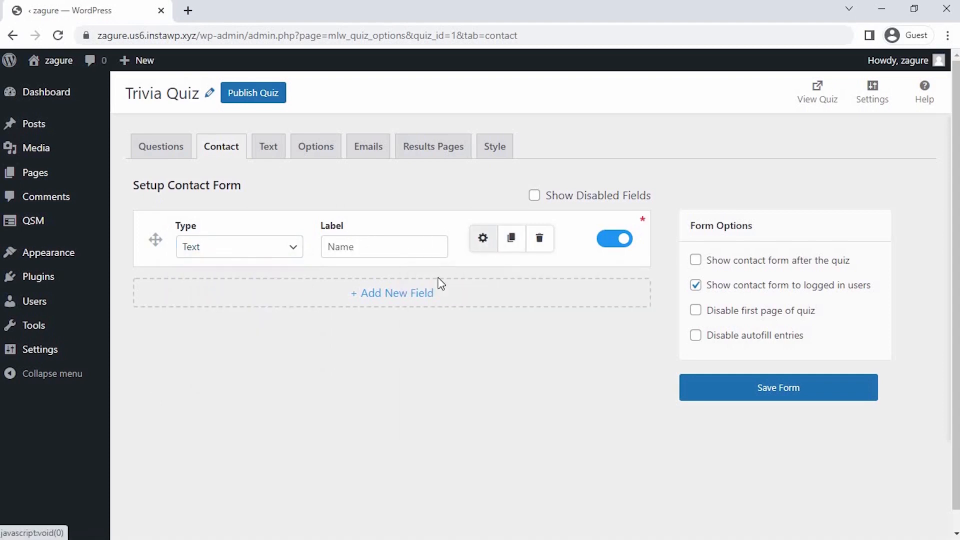
Step: Add a required Date field labelled Date to the contact form and save the form
{"action": "left_click", "coordinate": [429, 295]}
{"action": "left_click", "coordinate": [280, 311]}
{"action": "left_click", "coordinate": [261, 402]}
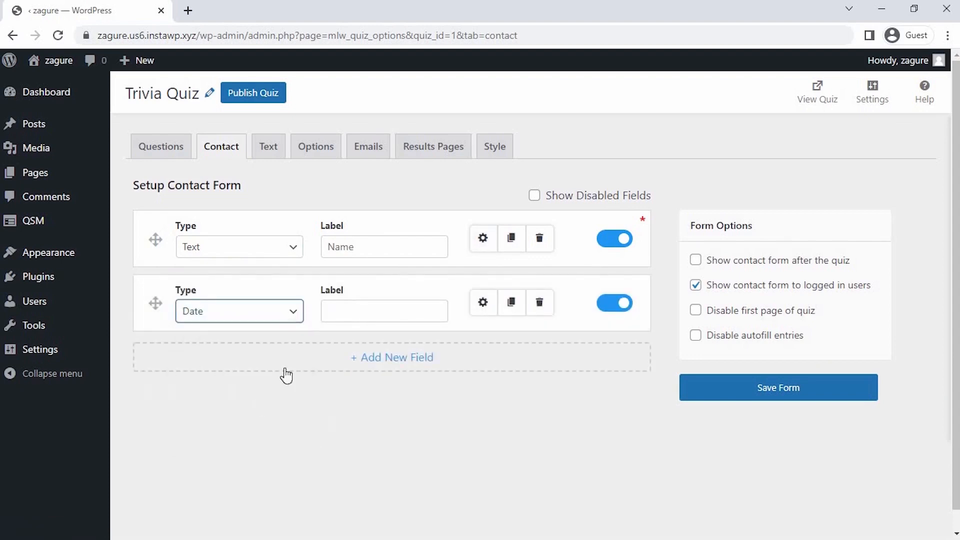
{"action": "left_click", "coordinate": [356, 314]}
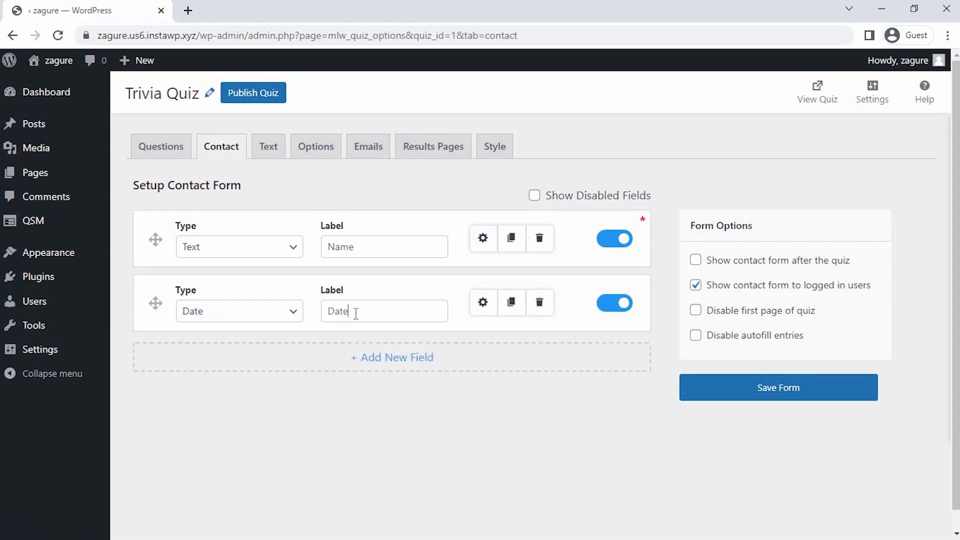
{"action": "left_click", "coordinate": [483, 302]}
{"action": "left_click", "coordinate": [423, 388]}
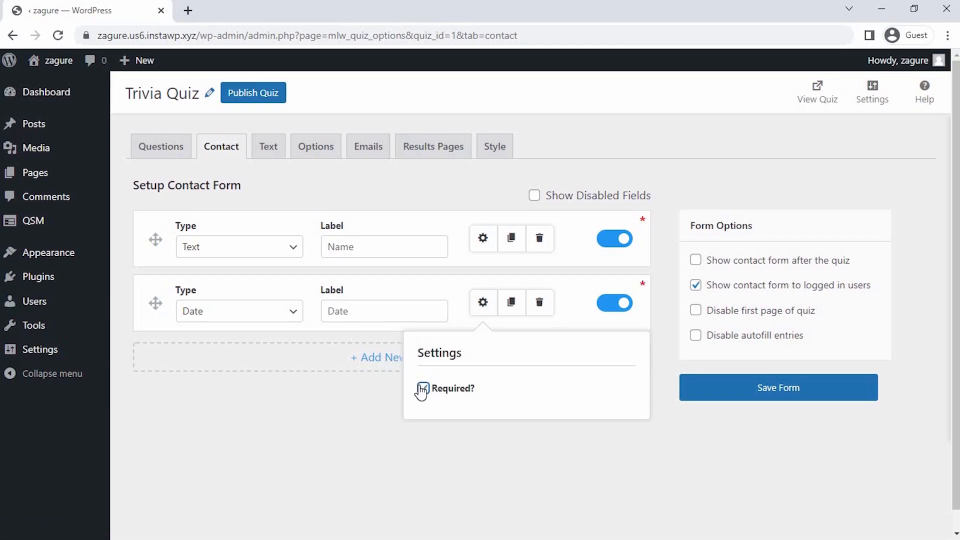
{"action": "left_click", "coordinate": [486, 306]}
{"action": "left_click", "coordinate": [734, 380]}
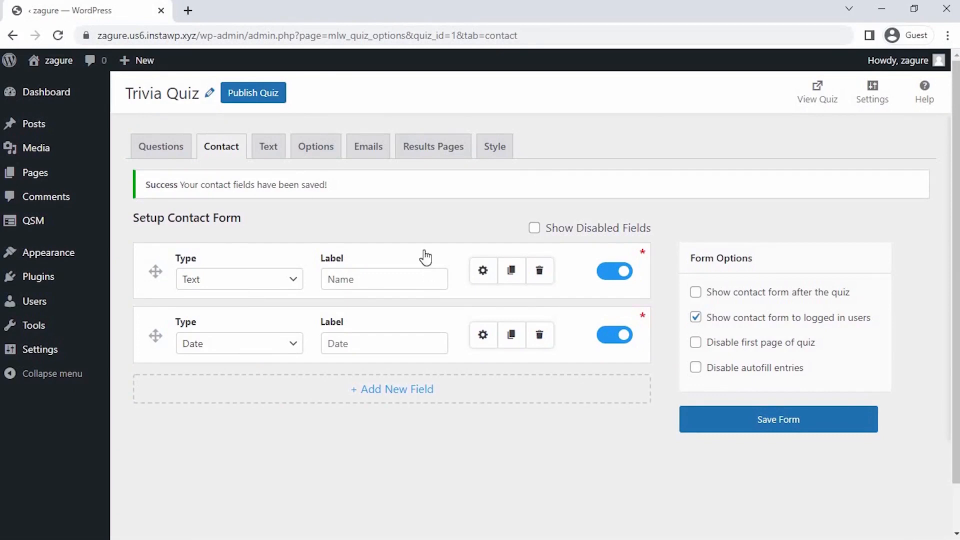
Step: Add a condition to the quiz's results page so it shows when Total points earned is greater than 3
{"action": "left_click", "coordinate": [410, 149]}
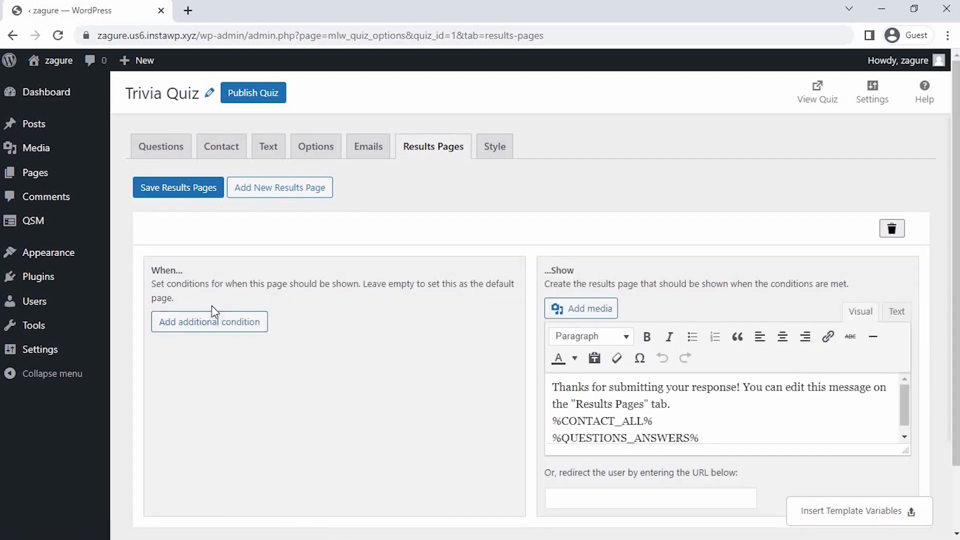
{"action": "left_click", "coordinate": [210, 321]}
{"action": "left_click", "coordinate": [300, 323]}
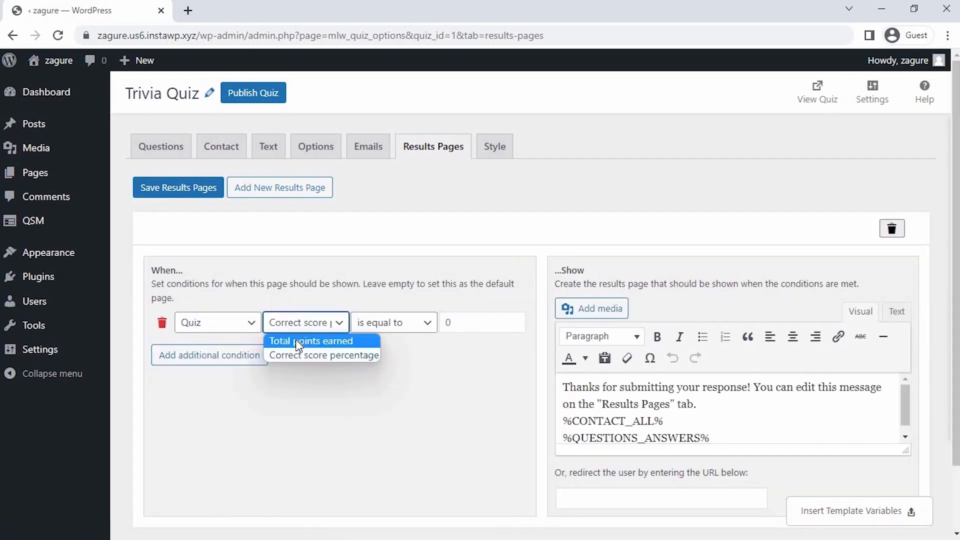
{"action": "left_click", "coordinate": [300, 338]}
{"action": "left_click", "coordinate": [395, 323]}
{"action": "left_click", "coordinate": [380, 382]}
{"action": "left_click", "coordinate": [452, 324]}
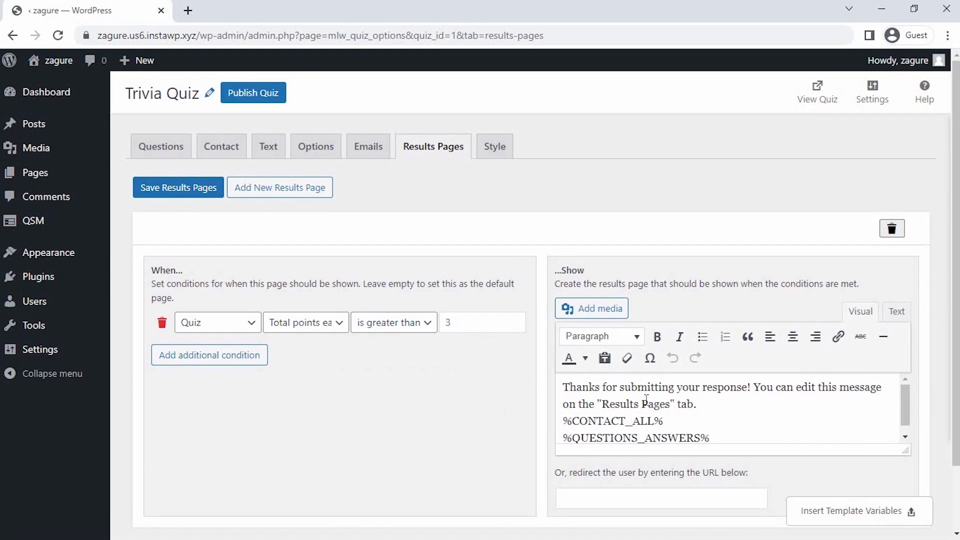
{"action": "scroll", "coordinate": [646, 400], "scroll_direction": "down", "scroll_amount": 1}
{"action": "scroll", "coordinate": [910, 391], "scroll_direction": "down", "scroll_amount": 1}
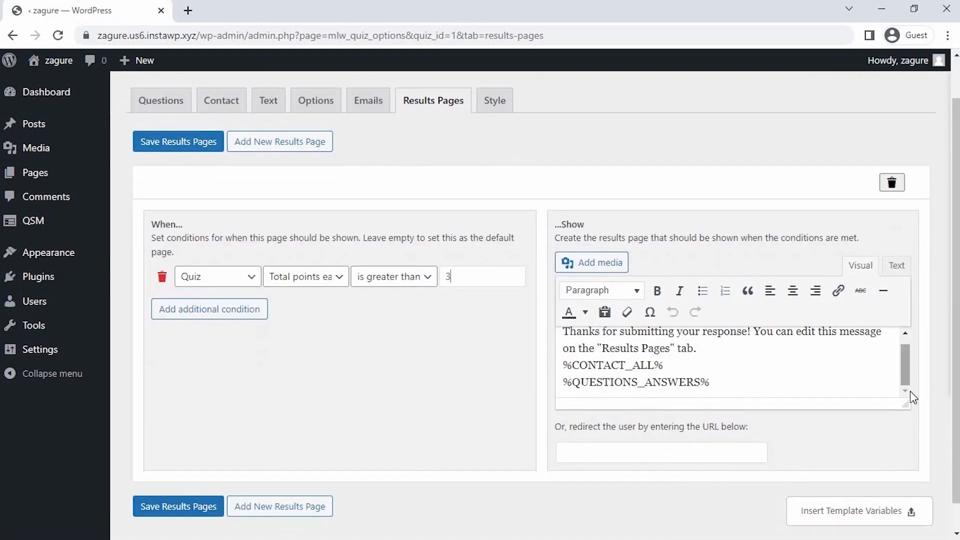
{"action": "scroll", "coordinate": [910, 391], "scroll_direction": "down", "scroll_amount": 1}
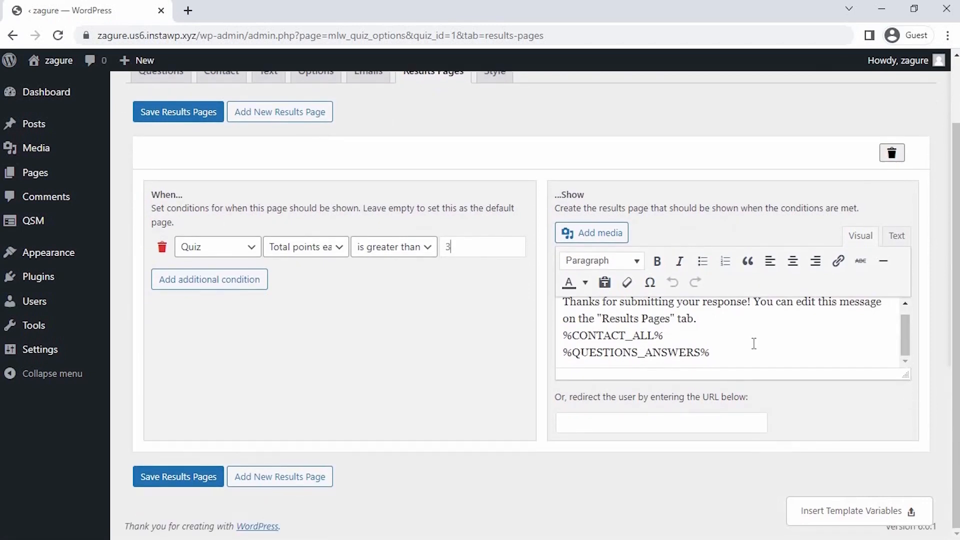
Step: Copy the %USER_NAME% template variable and insert it after "Thanks" in the results page message
{"action": "scroll", "coordinate": [754, 343], "scroll_direction": "up", "scroll_amount": 1}
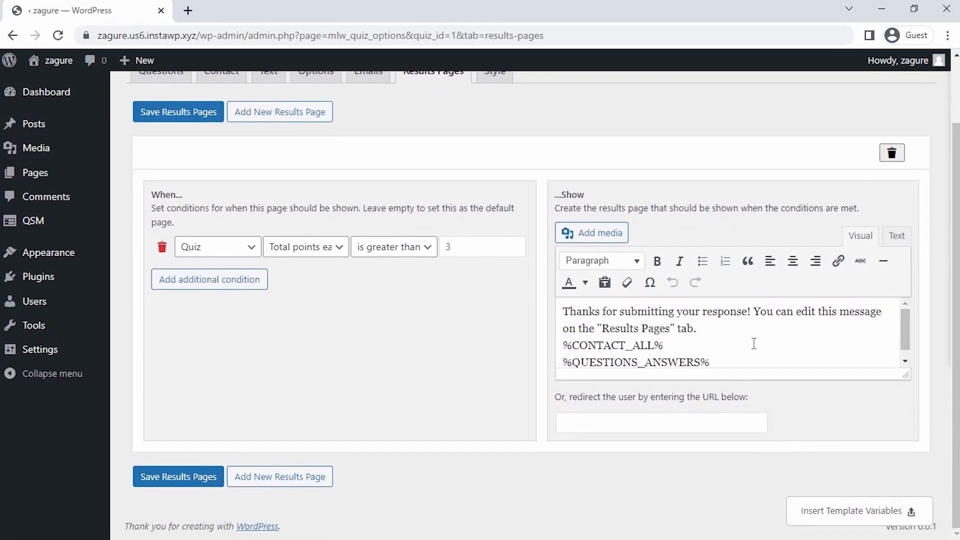
{"action": "left_click", "coordinate": [826, 520]}
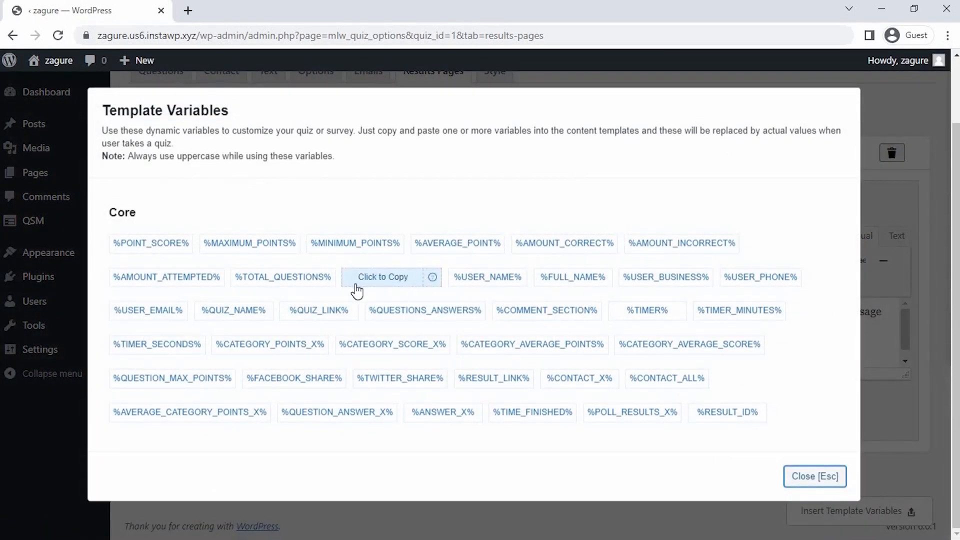
{"action": "left_click", "coordinate": [494, 284]}
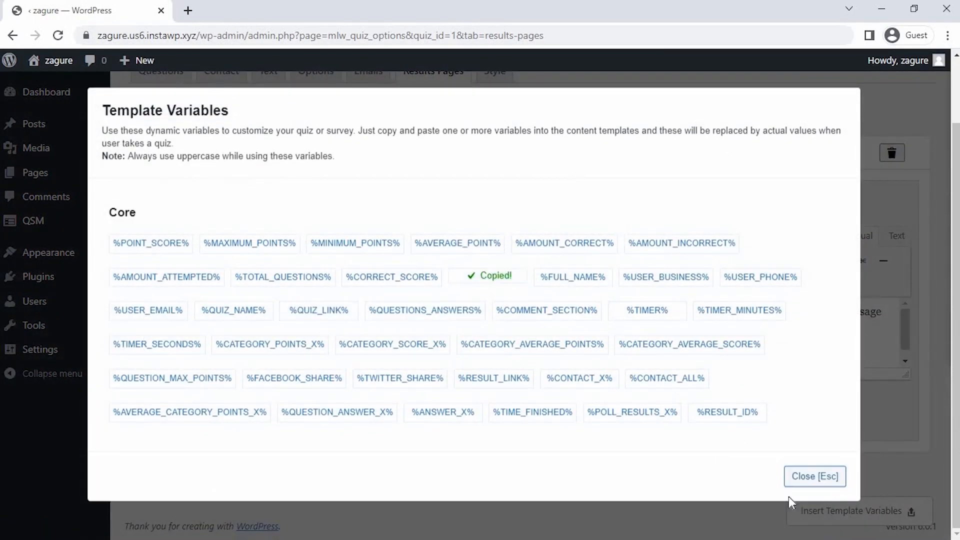
{"action": "left_click", "coordinate": [810, 475]}
{"action": "left_click", "coordinate": [601, 312]}
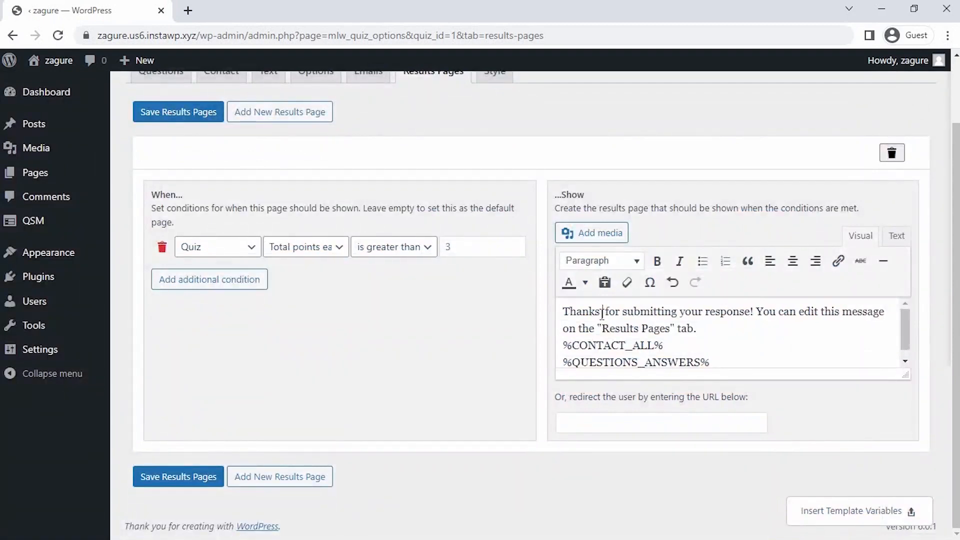
{"action": "key", "text": "ctrl+v"}
Step: Replace the sentence about editing the message with "You Successfully Passed this test with a score," on its own line
{"action": "left_click", "coordinate": [842, 311]}
{"action": "left_click", "coordinate": [853, 333], "text": "shift"}
{"action": "key", "text": "BackSpace"}
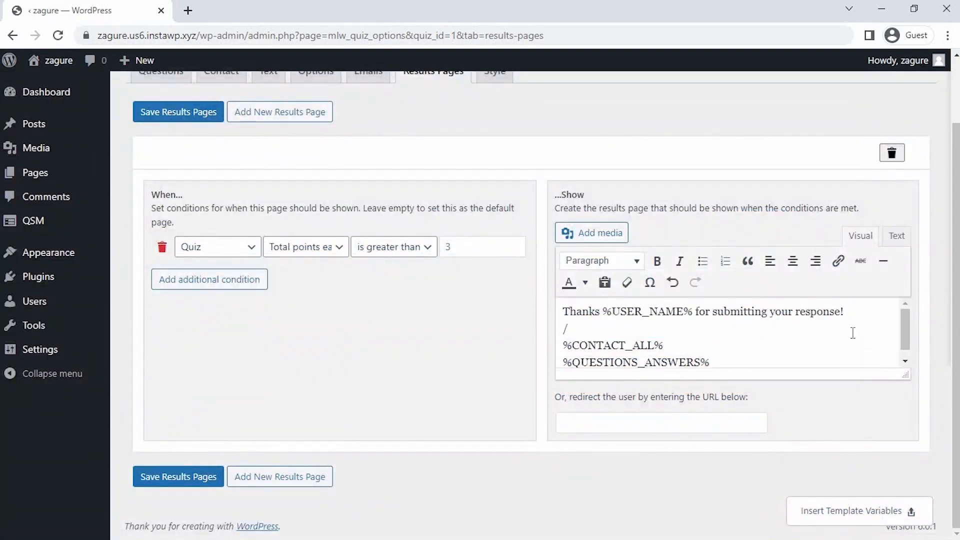
{"action": "type", "text": "You Successfully"}
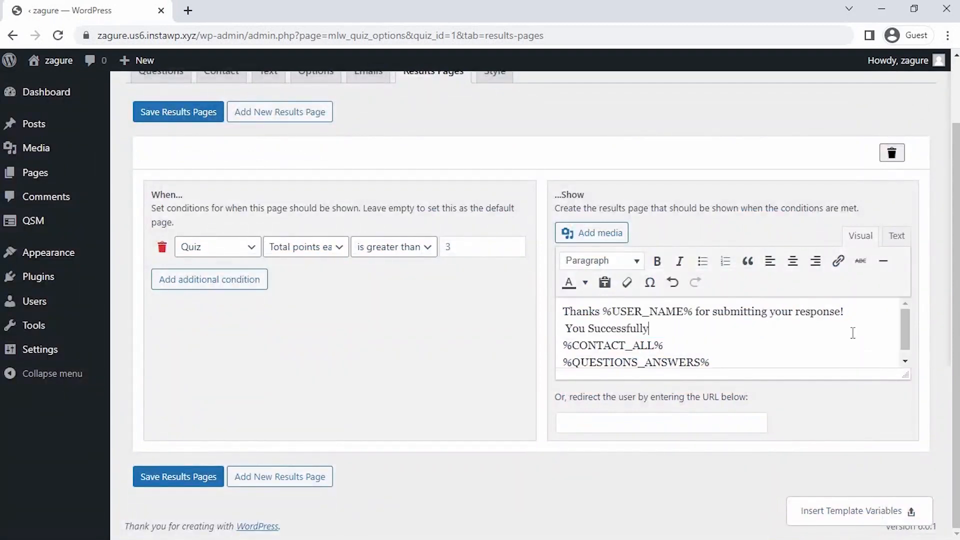
{"action": "type", "text": " Passed this test wi"}
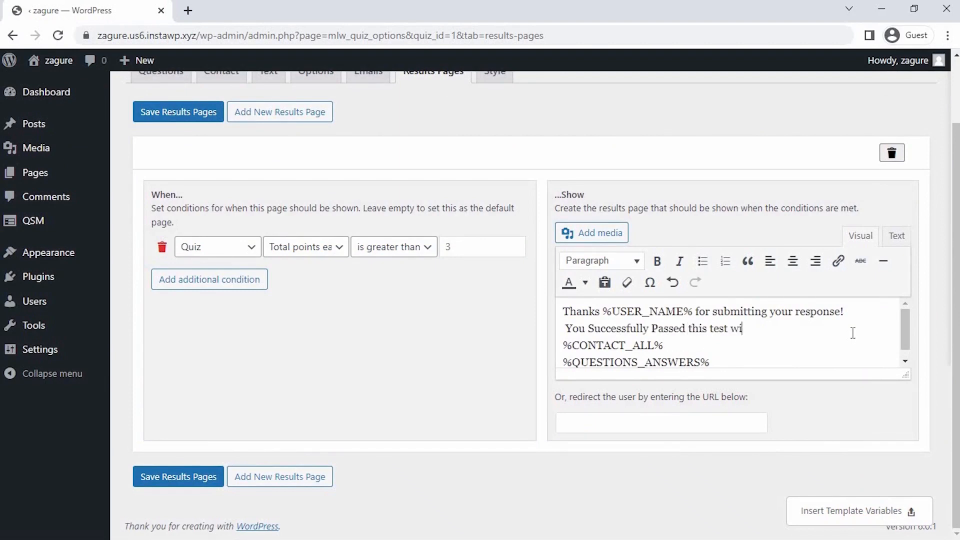
{"action": "type", "text": "th a score,"}
Step: Insert the %POINT_SCORE% template variable on a new line below the score sentence and add blank lines after it and the thank-you line
{"action": "left_click", "coordinate": [847, 511]}
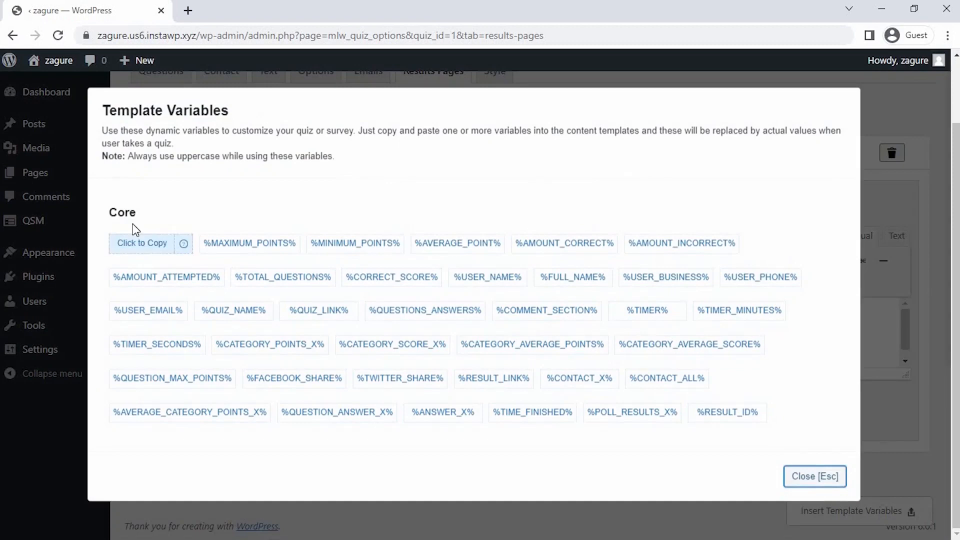
{"action": "left_click", "coordinate": [797, 474]}
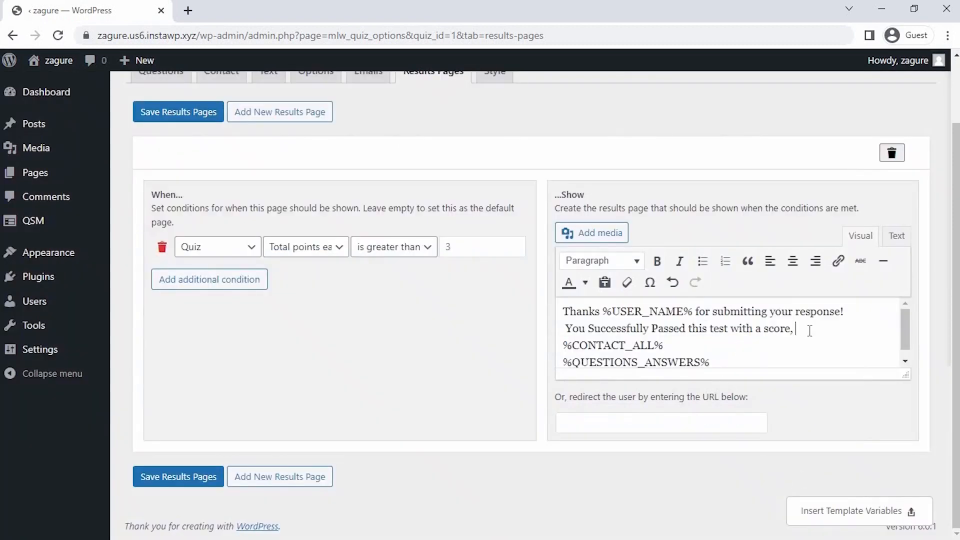
{"action": "key", "text": "Return"}
{"action": "key", "text": "ctrl+v"}
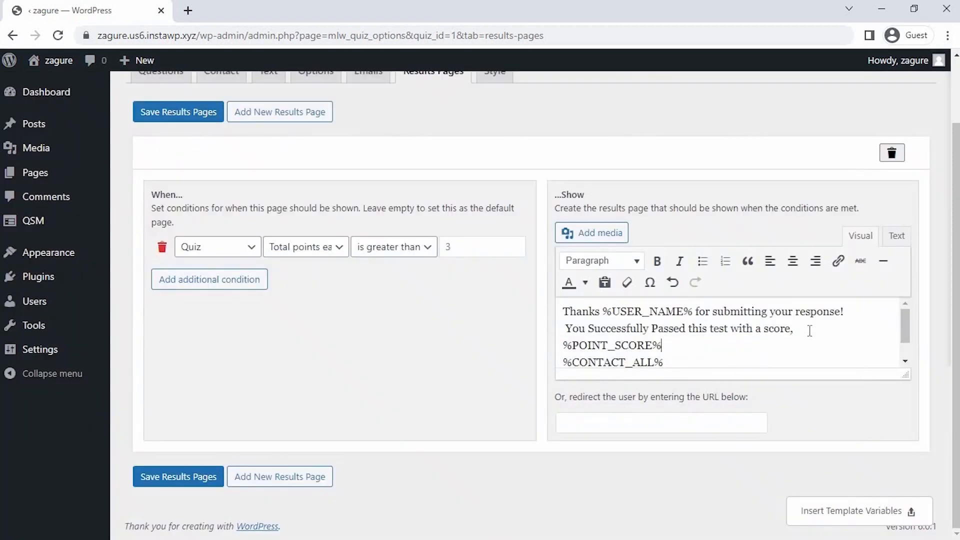
{"action": "key", "text": "Return"}
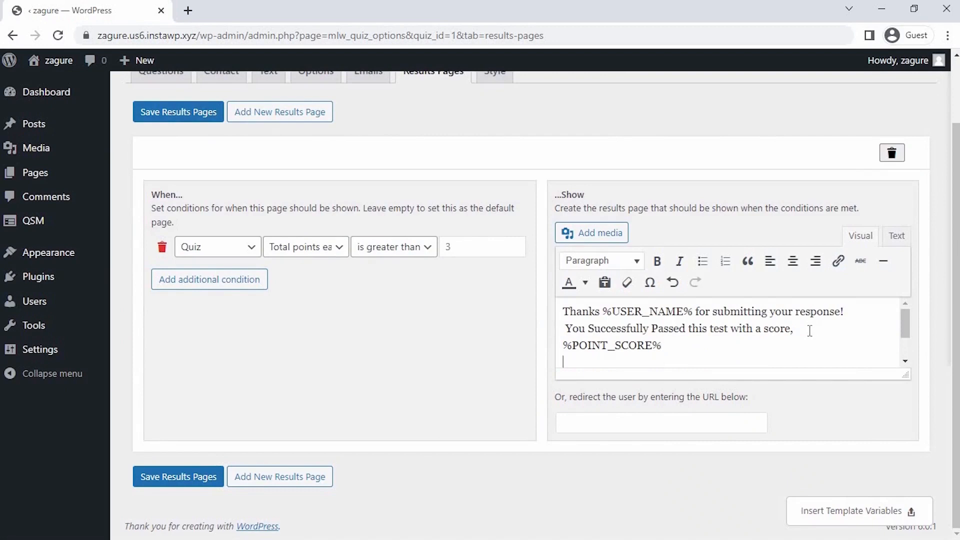
{"action": "left_click", "coordinate": [855, 310]}
{"action": "key", "text": "Return"}
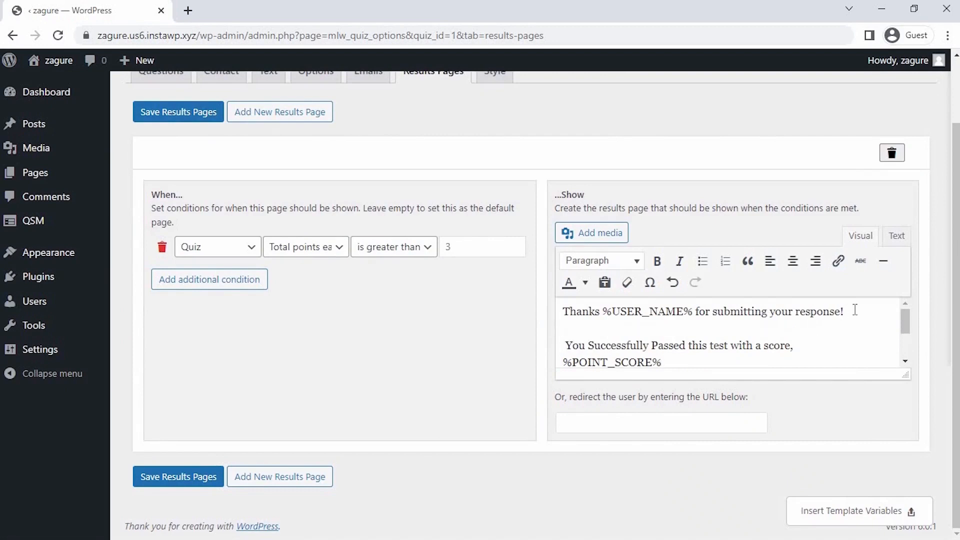
Step: Delete %CONTACT_ALL% from the results page message and save the results pages
{"action": "scroll", "coordinate": [809, 317], "scroll_direction": "down", "scroll_amount": 2}
{"action": "left_click_drag", "start_coordinate": [693, 338], "coordinate": [562, 335]}
{"action": "key", "text": "BackSpace"}
{"action": "key", "text": "BackSpace"}
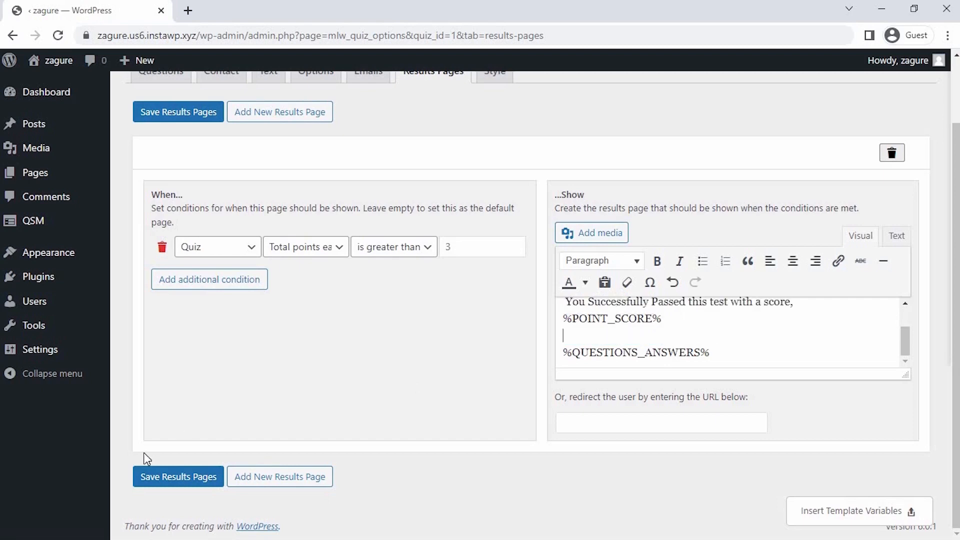
{"action": "left_click", "coordinate": [168, 477]}
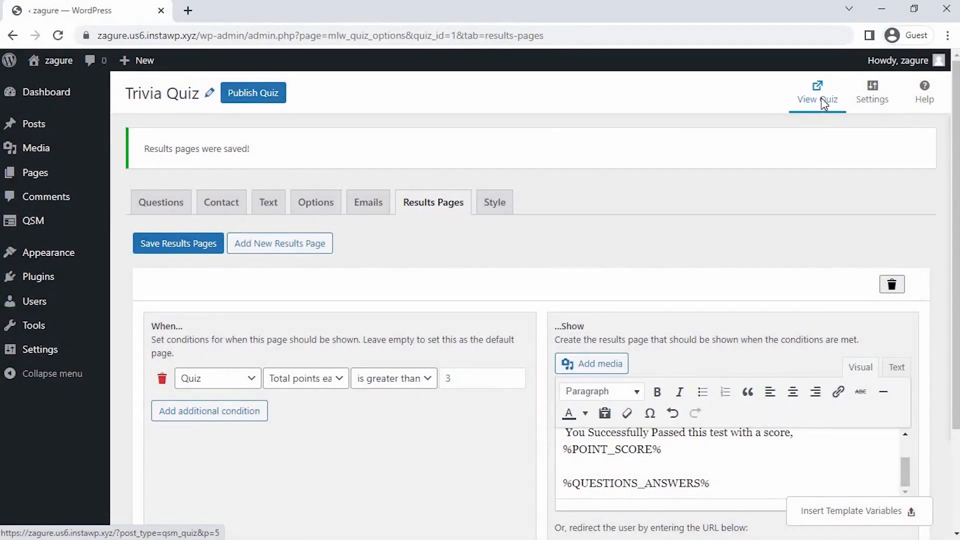
Step: View the quiz, fill in the taker's name and the date August 24, 2022, and continue to the first question
{"action": "left_click", "coordinate": [821, 98]}
{"action": "scroll", "coordinate": [505, 354], "scroll_direction": "down", "scroll_amount": 3}
{"action": "left_click", "coordinate": [418, 339]}
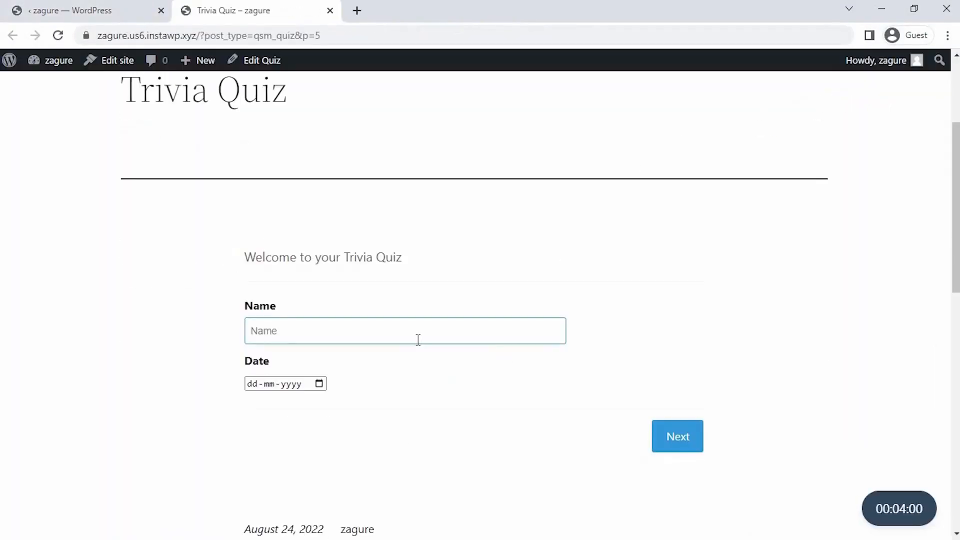
{"action": "type", "text": "Alex"}
{"action": "left_click", "coordinate": [317, 384]}
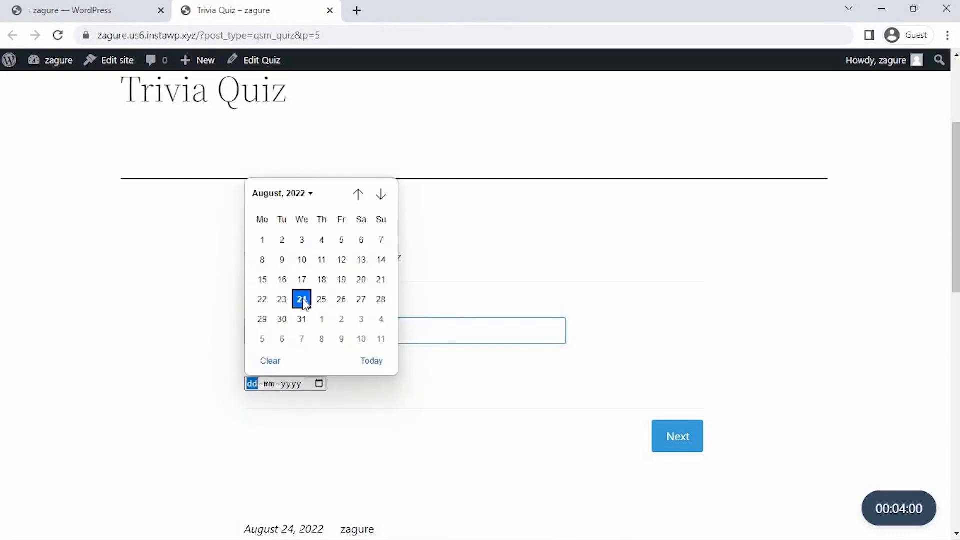
{"action": "left_click", "coordinate": [302, 301]}
{"action": "left_click", "coordinate": [677, 438]}
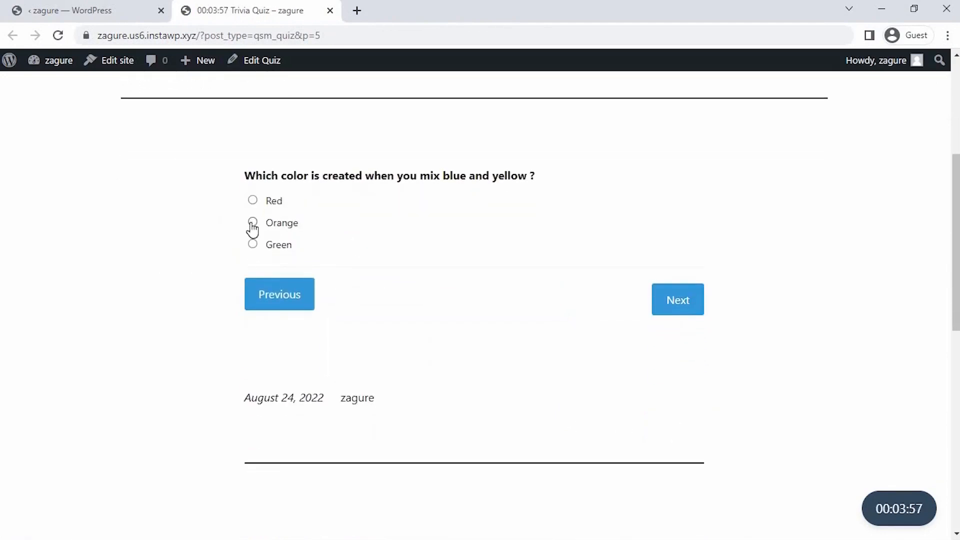
Step: Answer the first three quiz questions with Orange, Orange and Black
{"action": "left_click", "coordinate": [253, 223]}
{"action": "left_click", "coordinate": [677, 304]}
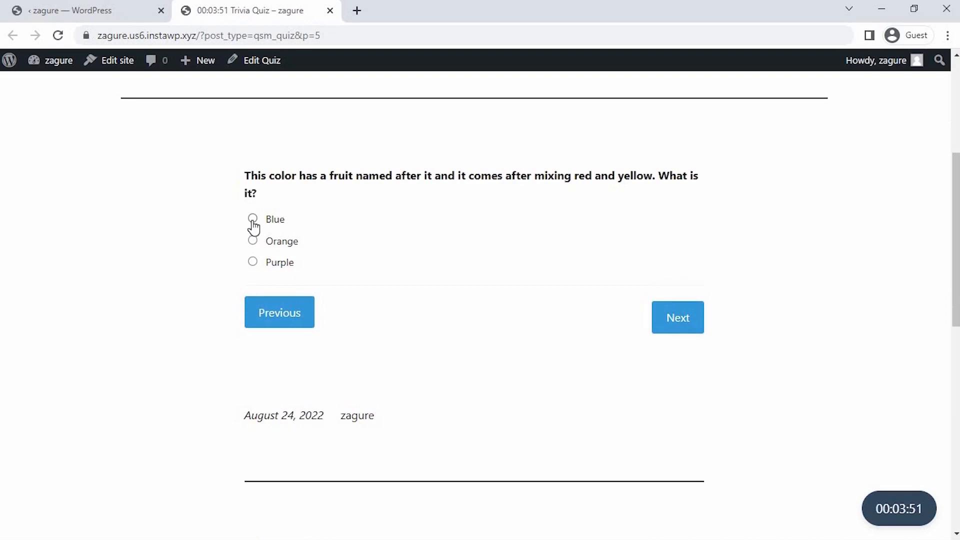
{"action": "left_click", "coordinate": [253, 241]}
{"action": "left_click", "coordinate": [690, 329]}
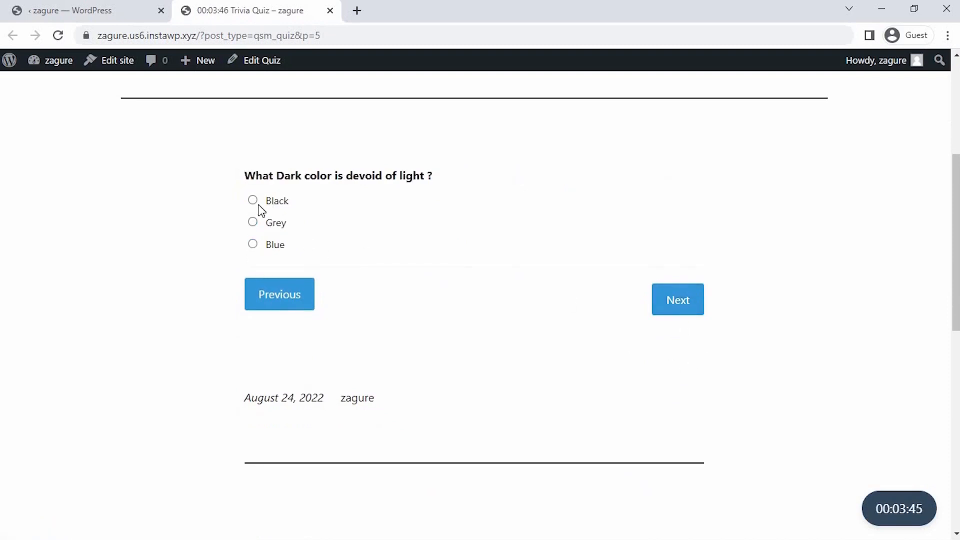
{"action": "left_click", "coordinate": [252, 200]}
{"action": "left_click", "coordinate": [685, 304]}
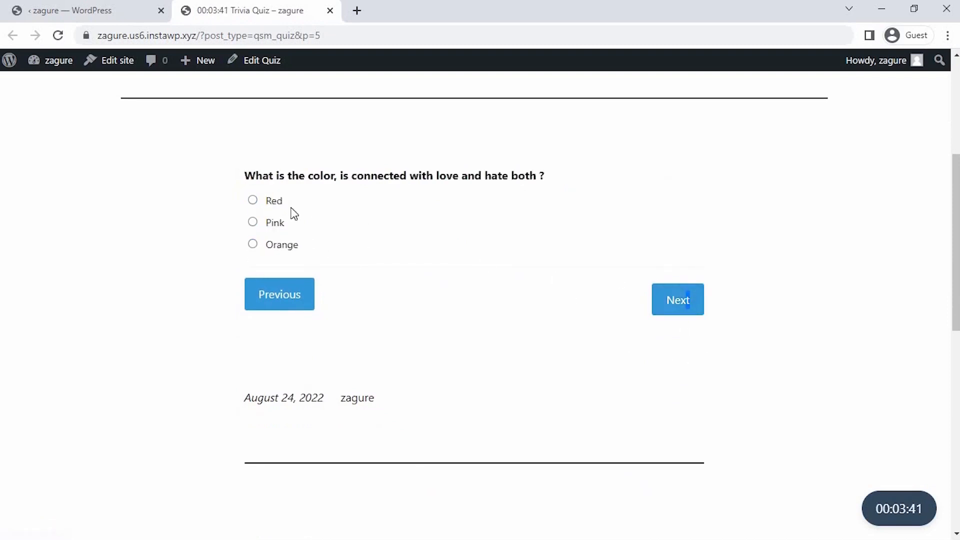
Step: Answer the last two questions with Red and Yellow, then submit the quiz and review its results page
{"action": "left_click", "coordinate": [252, 200]}
{"action": "left_click", "coordinate": [669, 302]}
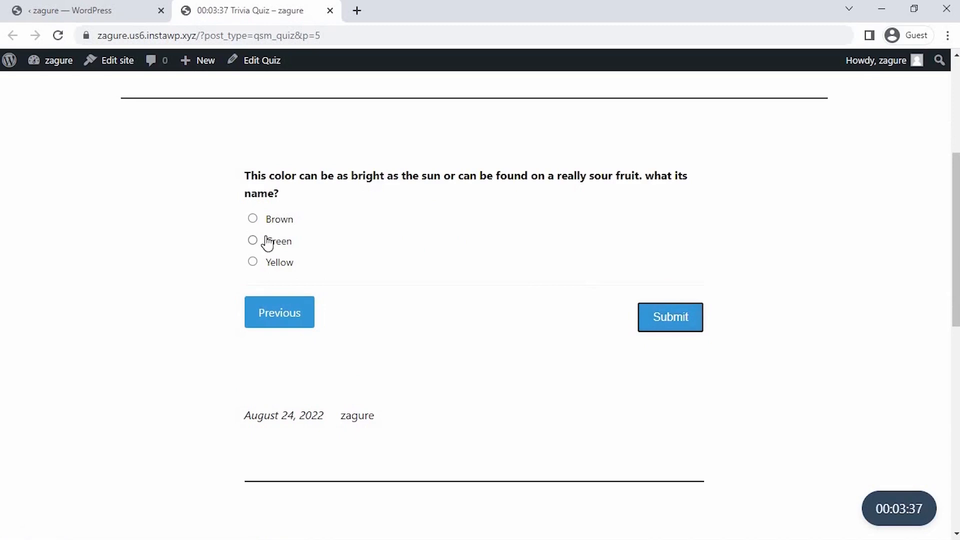
{"action": "left_click", "coordinate": [252, 262]}
{"action": "left_click", "coordinate": [680, 315]}
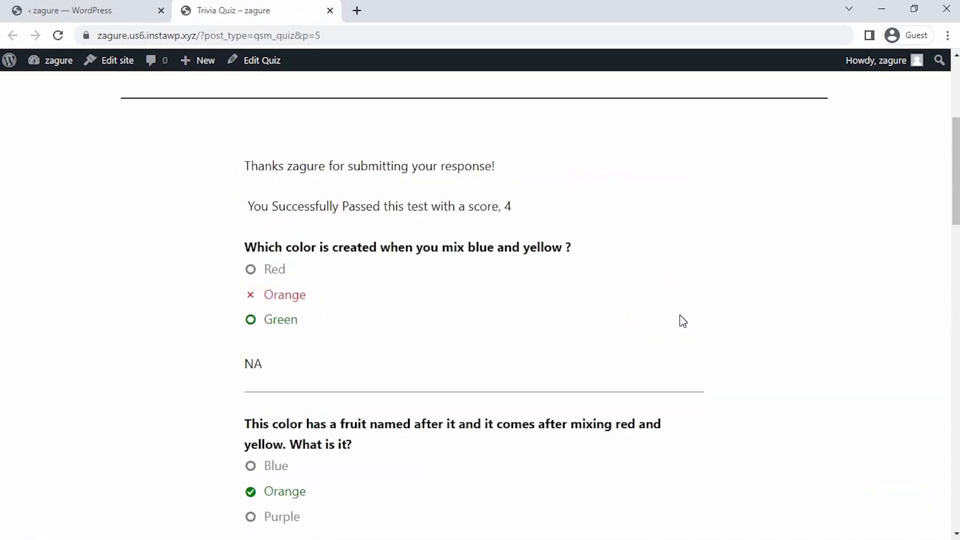
{"action": "scroll", "coordinate": [683, 321], "scroll_direction": "down", "scroll_amount": 15}
{"action": "scroll", "coordinate": [683, 321], "scroll_direction": "up", "scroll_amount": 18}
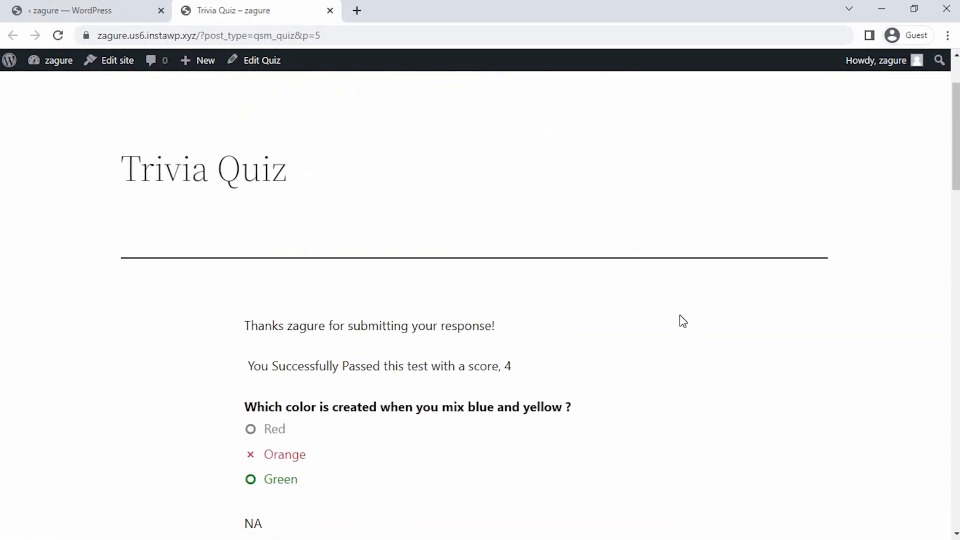